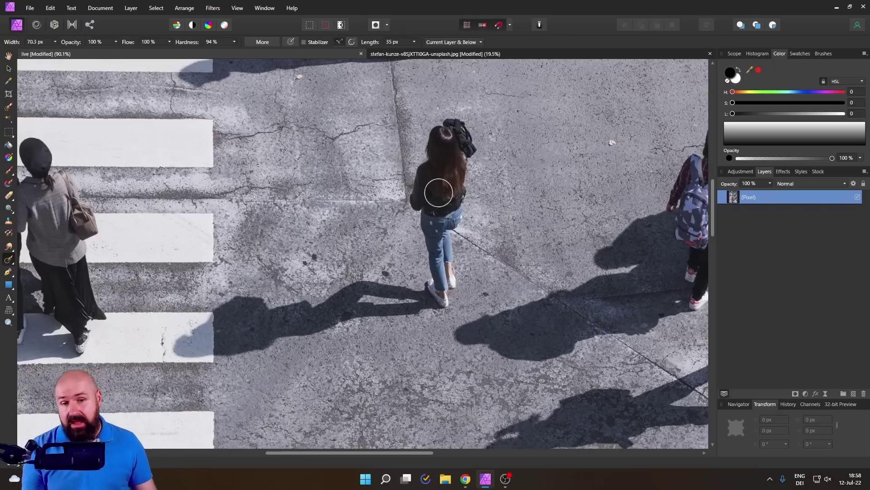
Paint the woman in jeans out of the crossing pavement with the Inpainting Brush.
left_click_drag(433, 227, 485, 145)
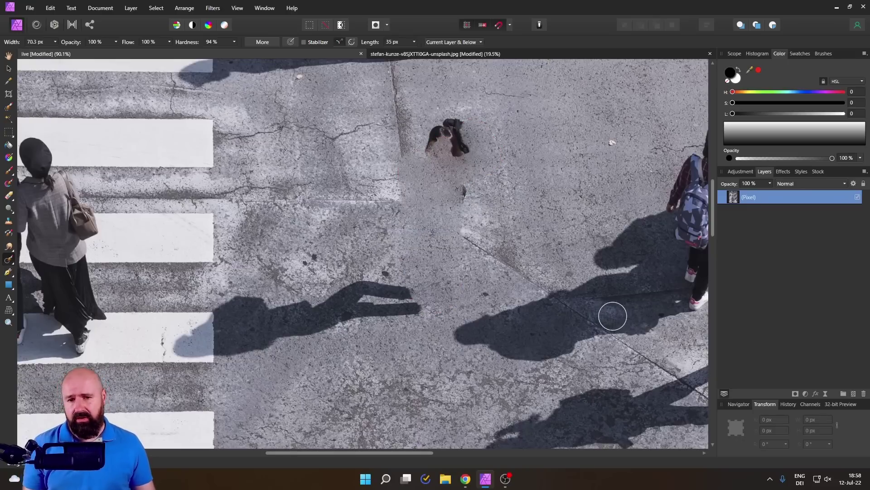
scroll(488, 267, "up", 3)
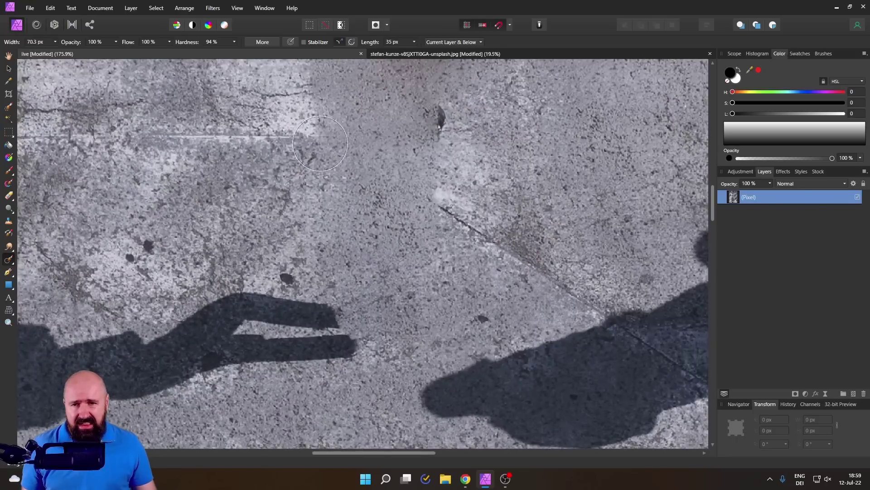
left_click_drag(408, 281, 569, 195)
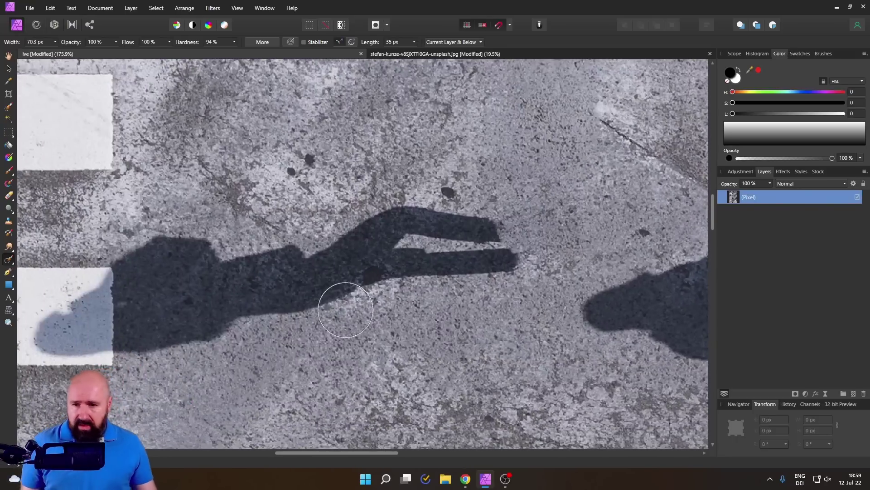
Zoom in and out to inspect the retextured asphalt and the leftover dark remnant.
scroll(363, 238, "down", 3)
scroll(492, 317, "up", 5)
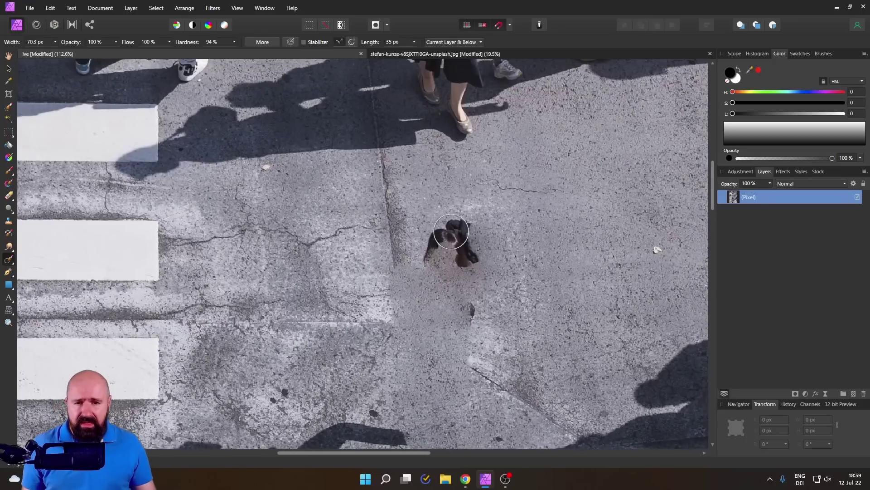
scroll(452, 262, "down", 3)
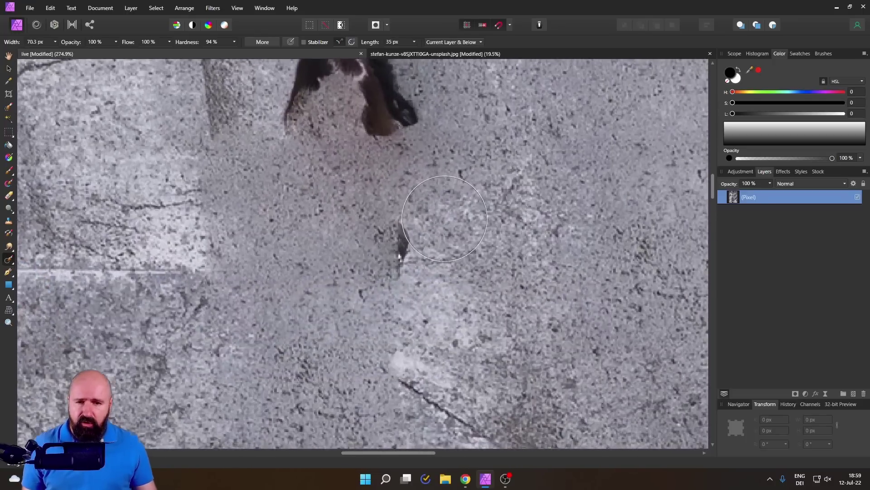
scroll(452, 262, "down", 1)
scroll(452, 247, "down", 1)
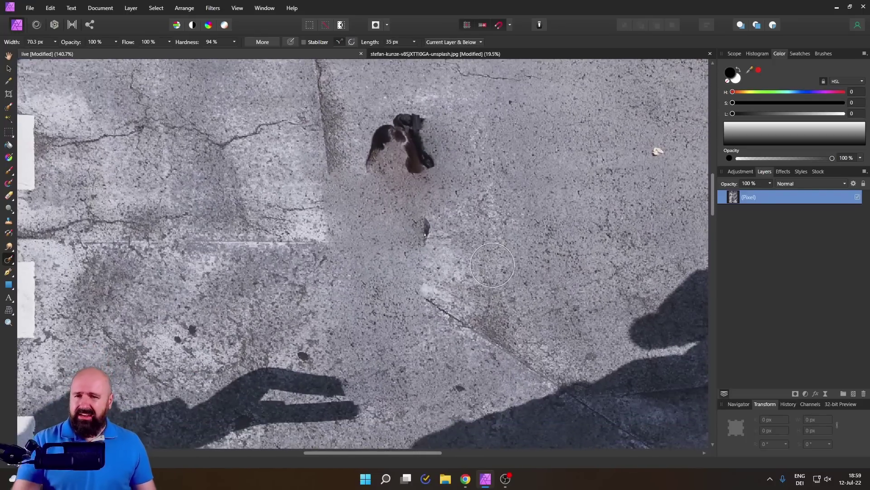
scroll(335, 226, "up", 2)
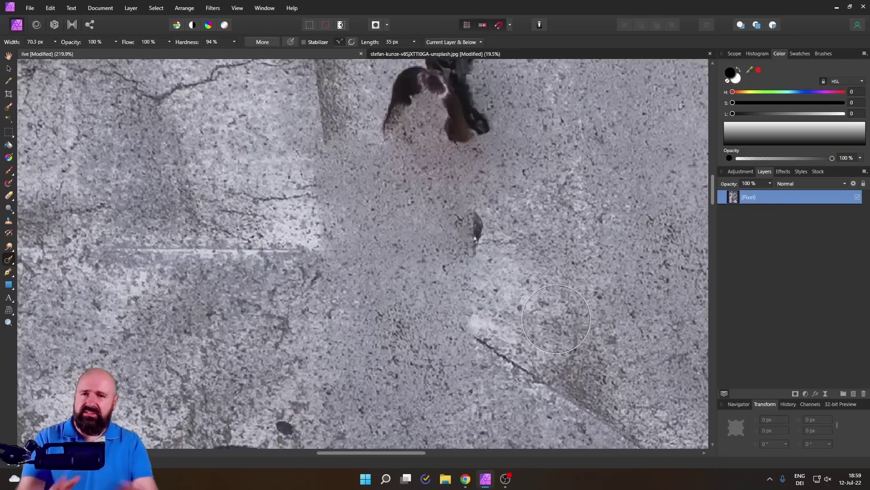
scroll(491, 295, "down", 1)
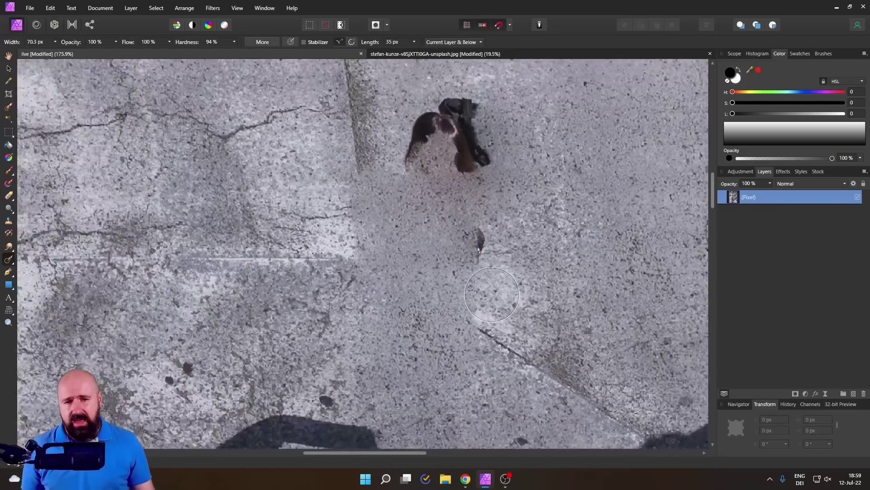
scroll(492, 294, "down", 3)
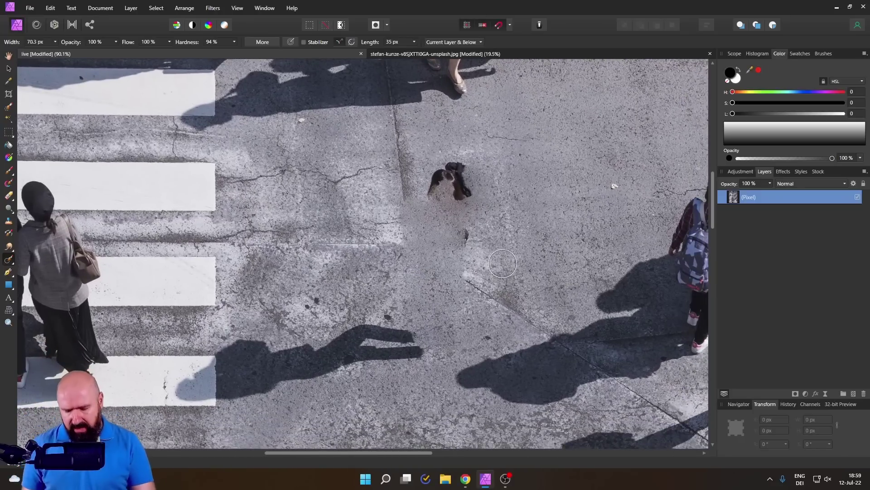
Undo the inpainting so the woman returns, then zoom around the street photo.
key("ctrl+z")
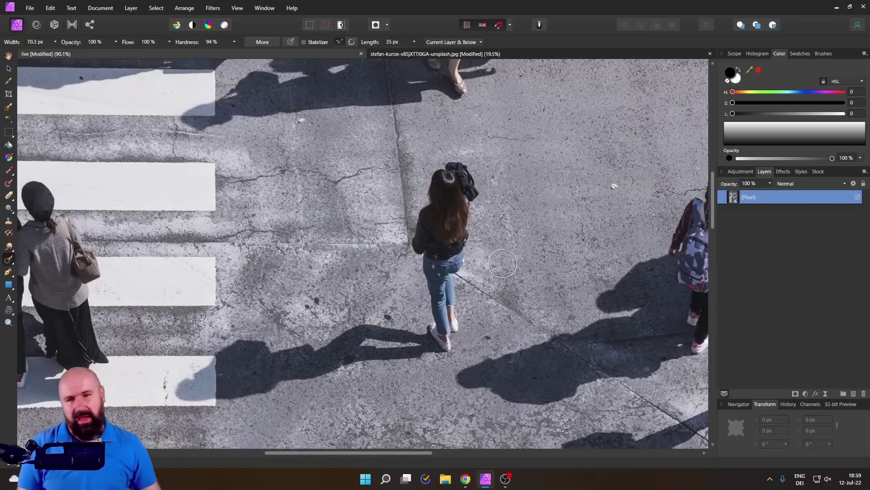
scroll(417, 258, "down", 3)
scroll(416, 257, "down", 2)
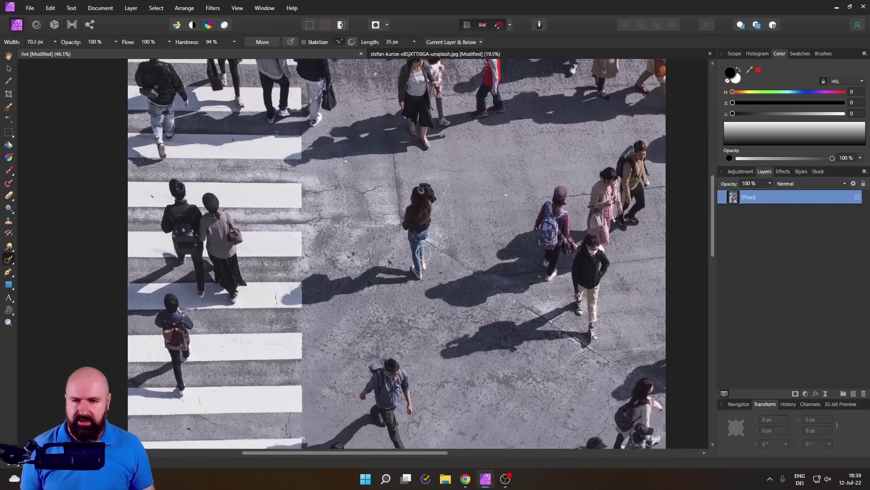
scroll(255, 176, "down", 1)
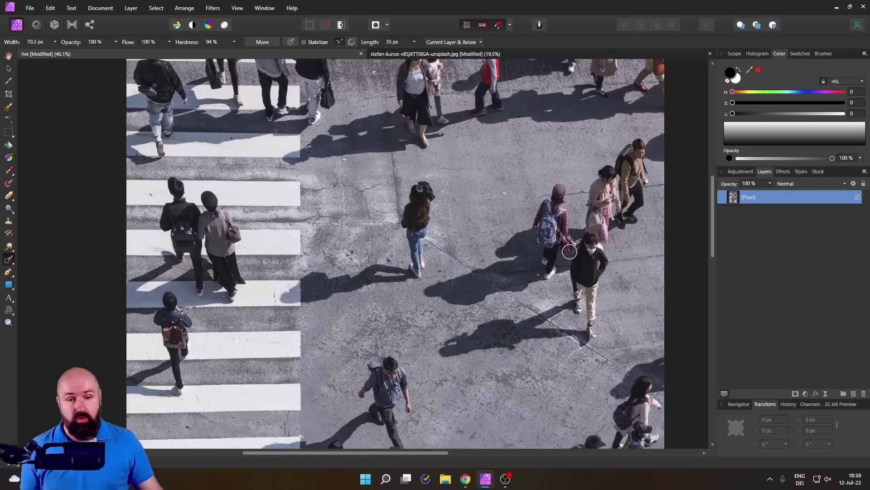
scroll(576, 240, "up", 2)
scroll(608, 247, "up", 2)
scroll(499, 230, "up", 2)
scroll(499, 229, "down", 5)
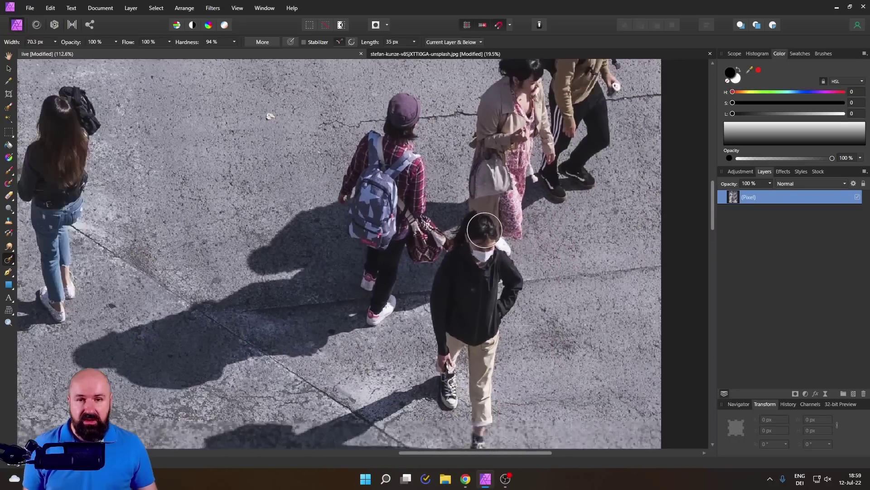
scroll(508, 257, "up", 4)
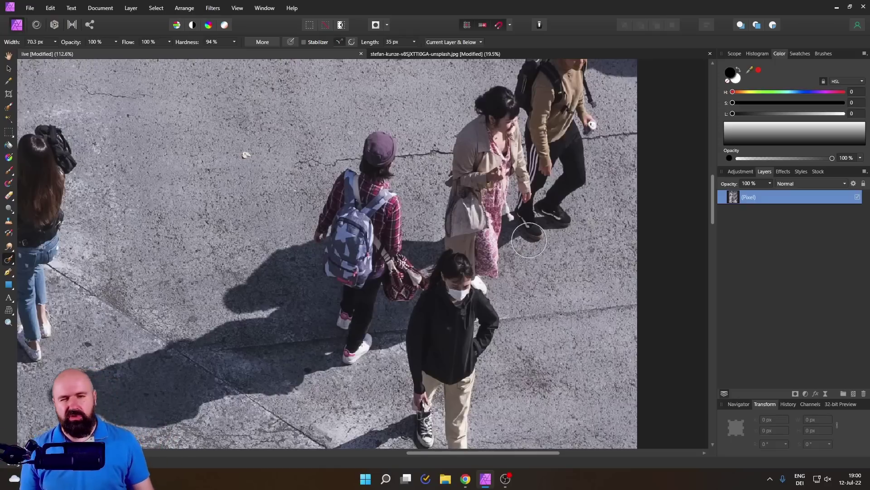
Zoom out on the street photo and switch to the tunnel photo document.
scroll(525, 267, "down", 2)
scroll(540, 251, "down", 2)
scroll(560, 231, "down", 2)
scroll(388, 243, "up", 2)
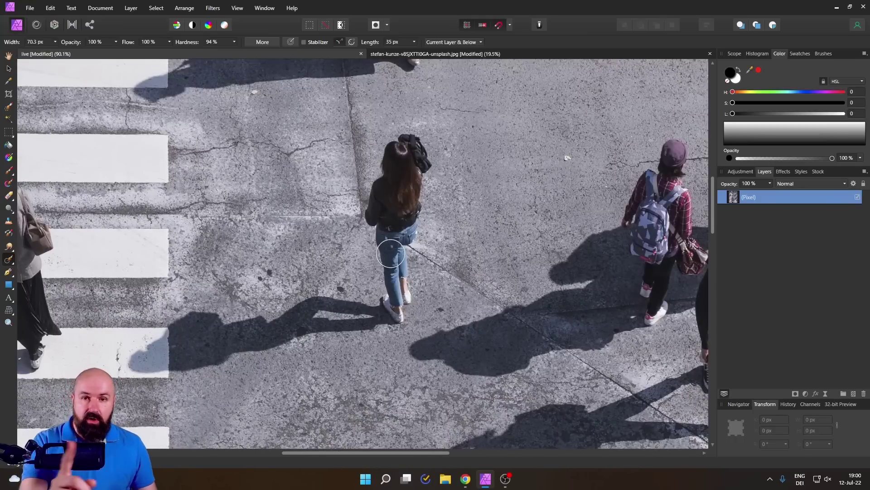
left_click(431, 54)
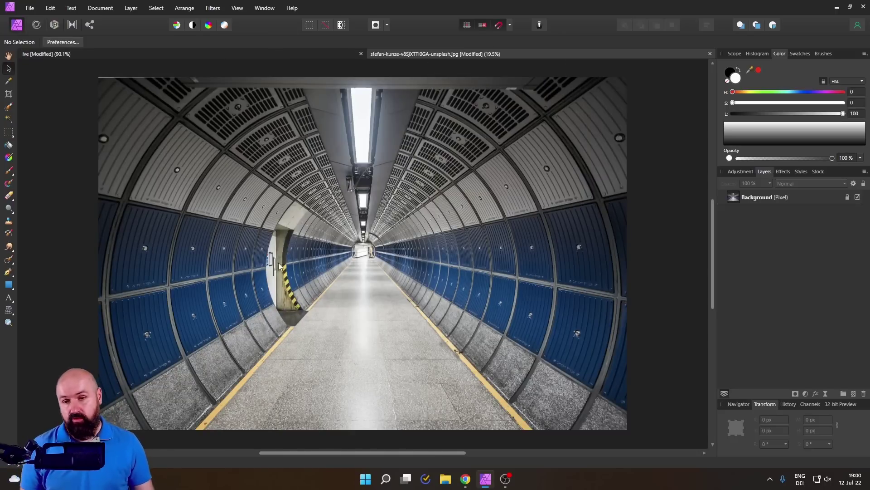
Zoom in and out on the tunnel photo to examine its speckled stone floor.
scroll(226, 275, "up", 2)
scroll(226, 275, "up", 1)
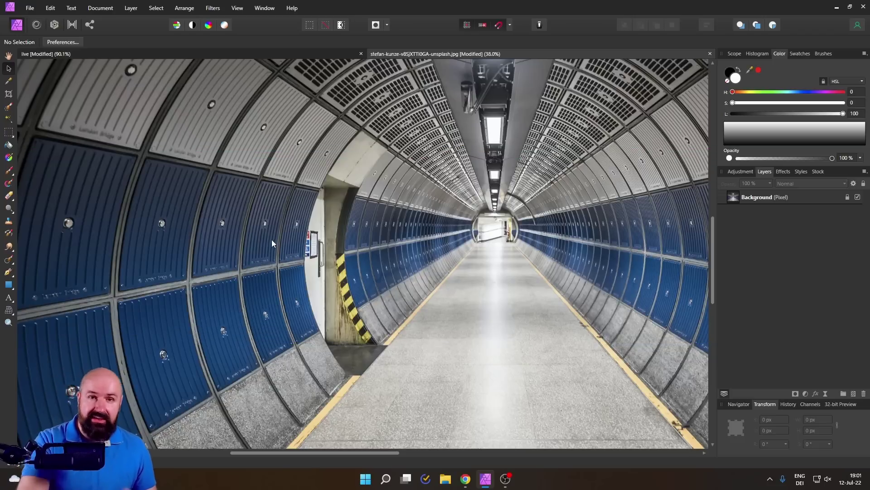
scroll(521, 145, "down", 5)
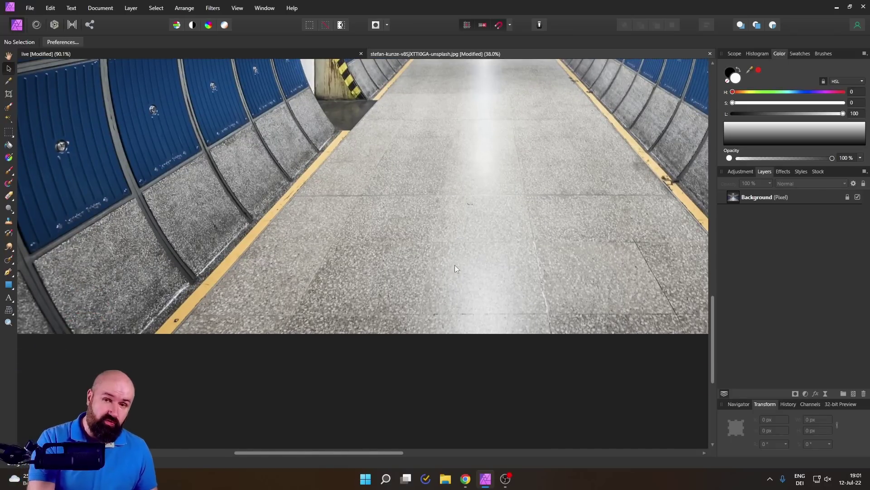
Return to the street crossing photo with the Inpainting Brush and zoom around the woman.
left_click(385, 53)
key("j")
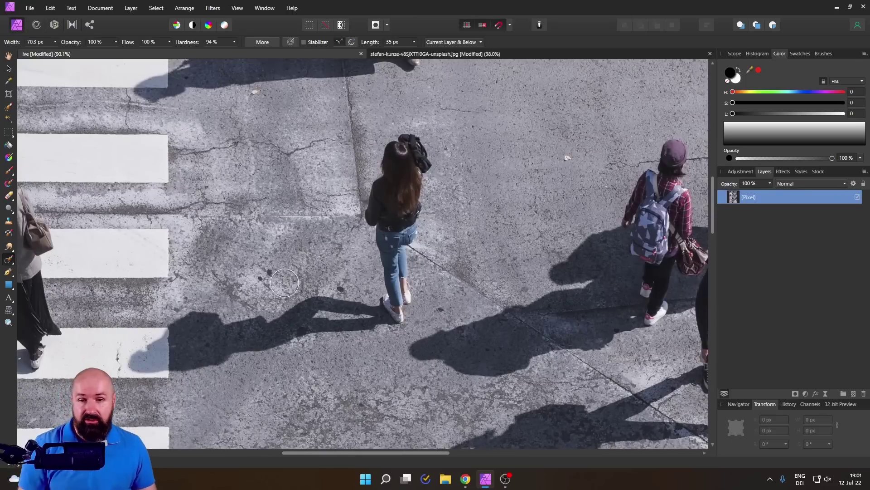
scroll(279, 298, "up", 3)
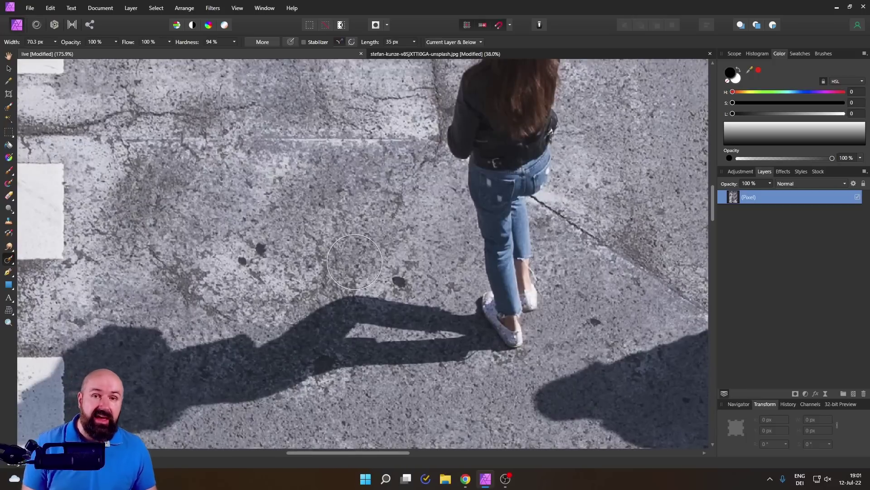
scroll(353, 272, "down", 3)
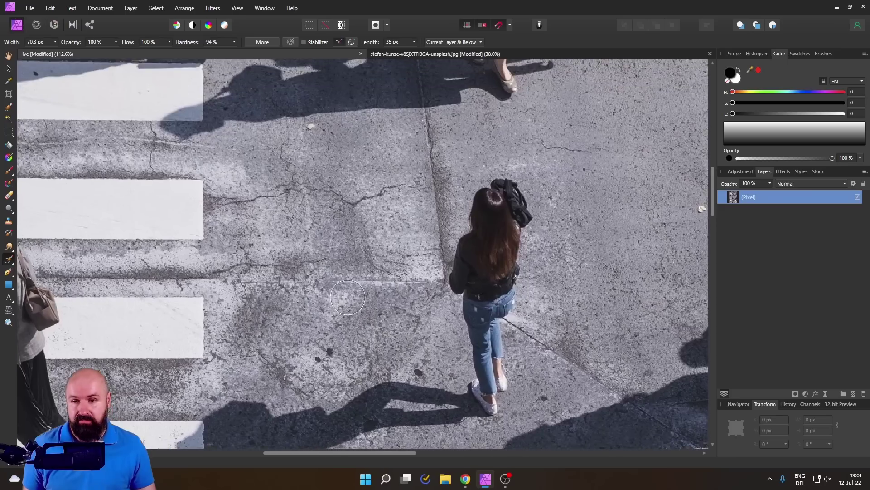
scroll(345, 272, "right", 5)
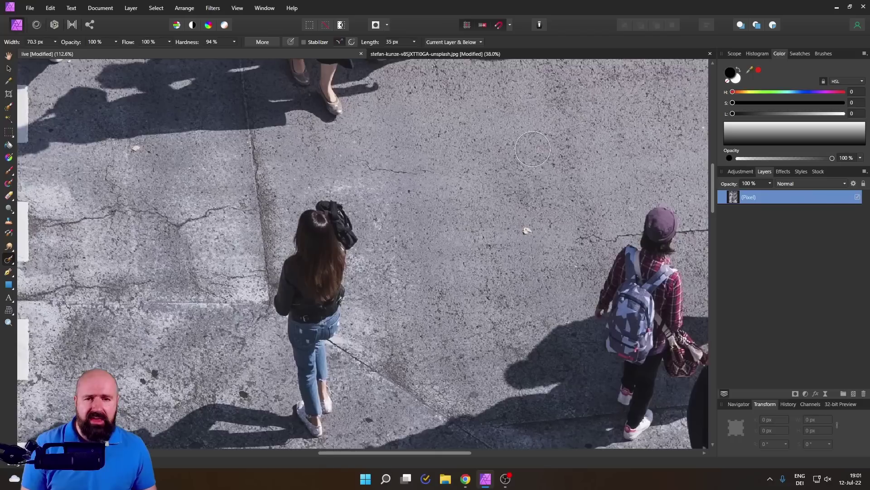
scroll(426, 249, "up", 2)
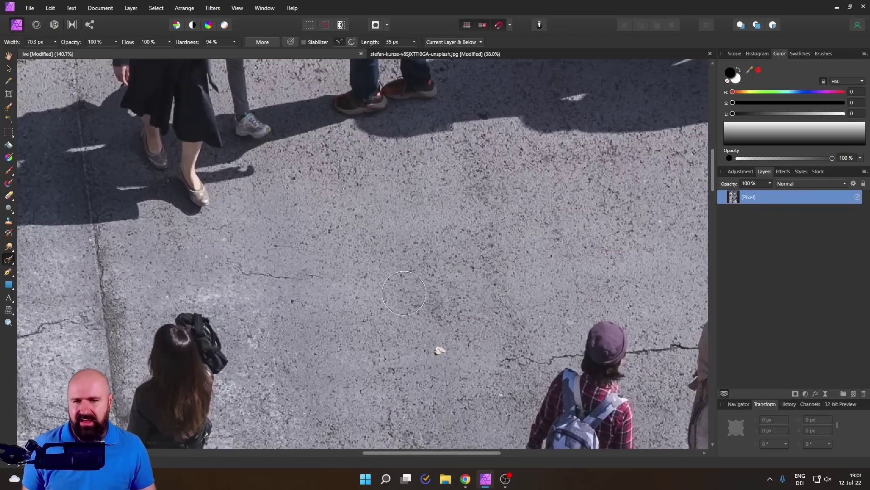
scroll(164, 219, "down", 3)
scroll(163, 220, "left", 3)
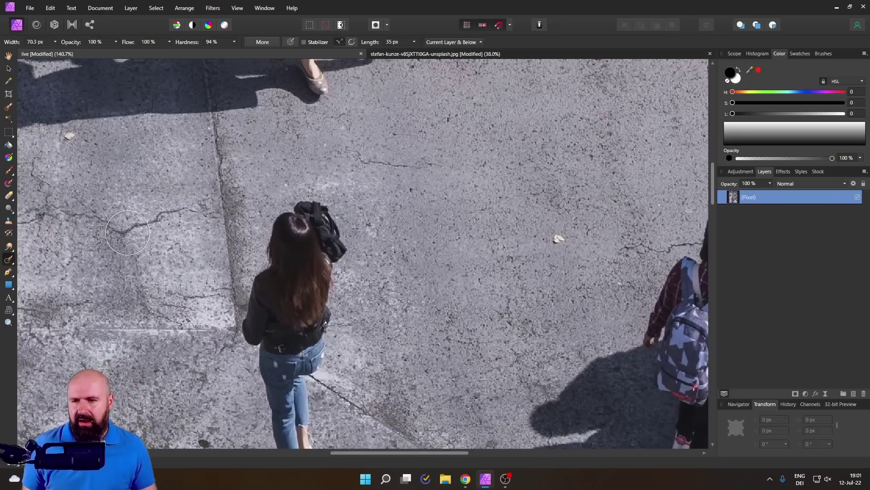
Pan over the pavement beside the woman, then go back to the tunnel photo.
scroll(154, 224, "left", 3)
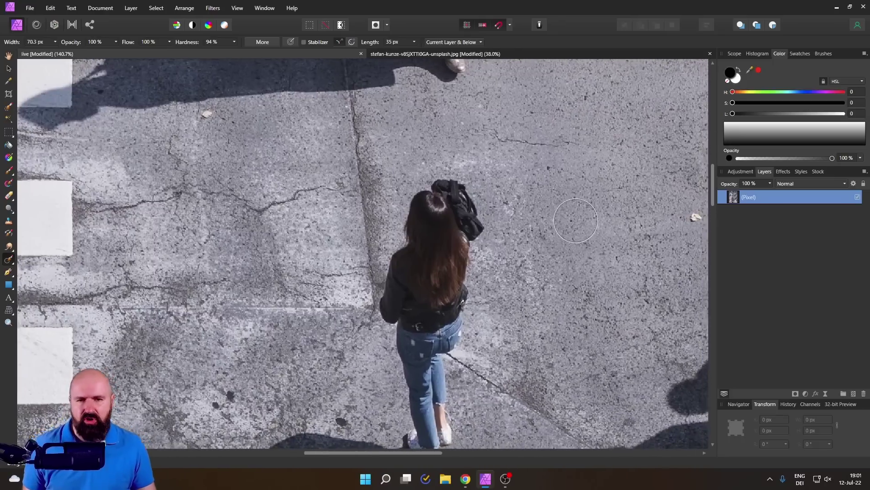
scroll(363, 222, "right", 4)
scroll(431, 209, "up", 2)
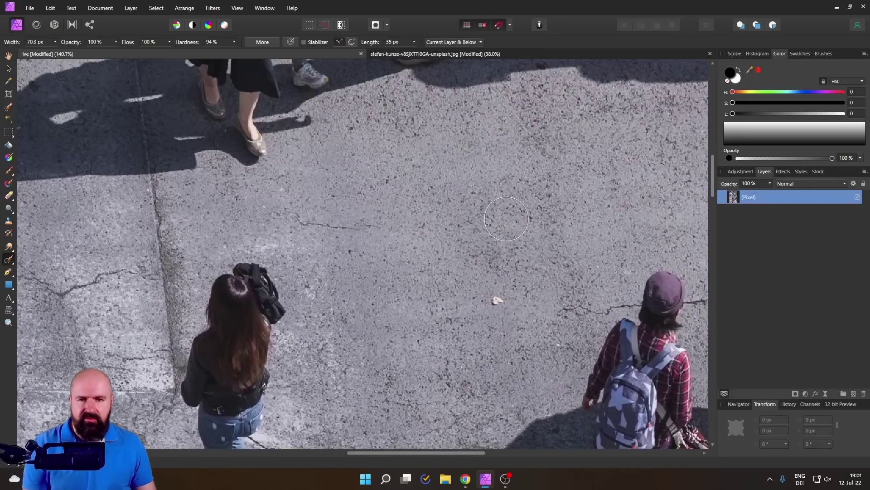
scroll(661, 172, "left", 3)
scroll(661, 172, "down", 2)
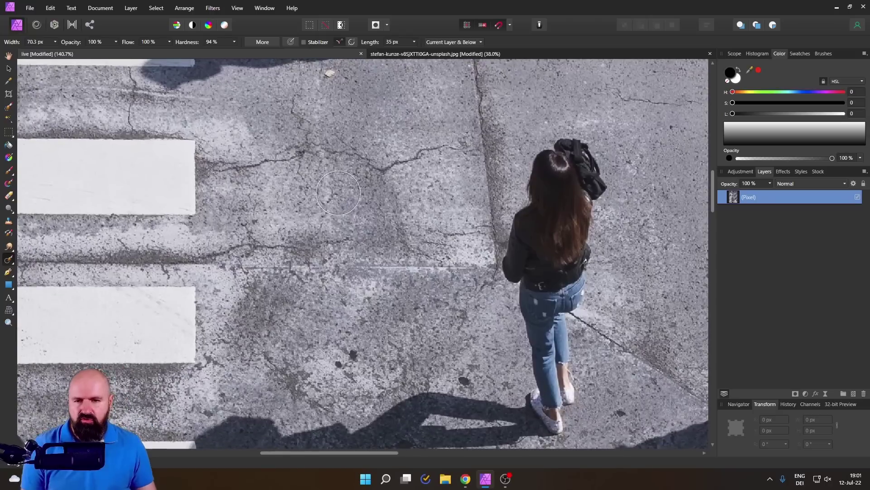
scroll(488, 242, "down", 2)
left_click_drag(488, 242, 426, 252)
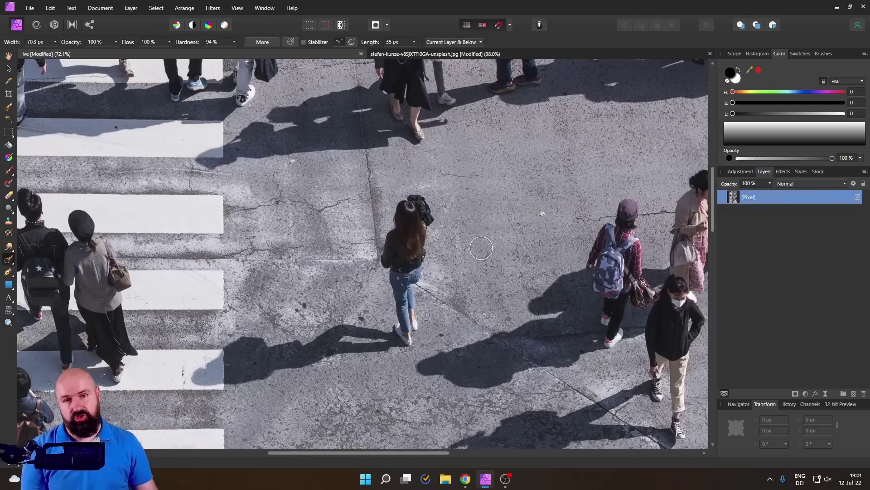
left_click(418, 54)
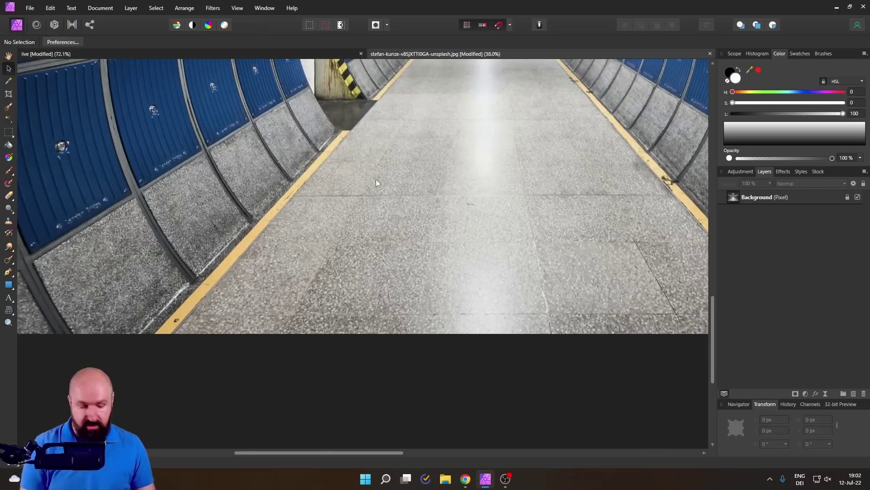
Fit the whole tunnel image in the window and choose the Rectangular Marquee Tool.
key("ctrl+0")
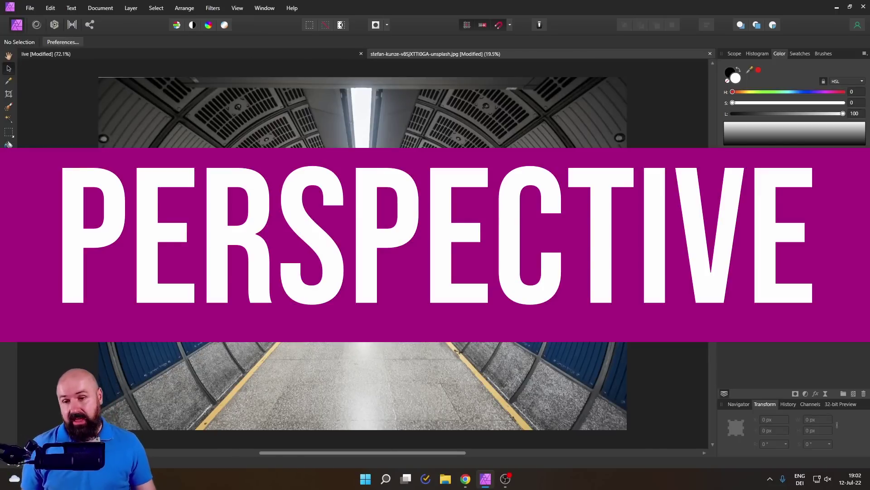
scroll(181, 345, "up", 2)
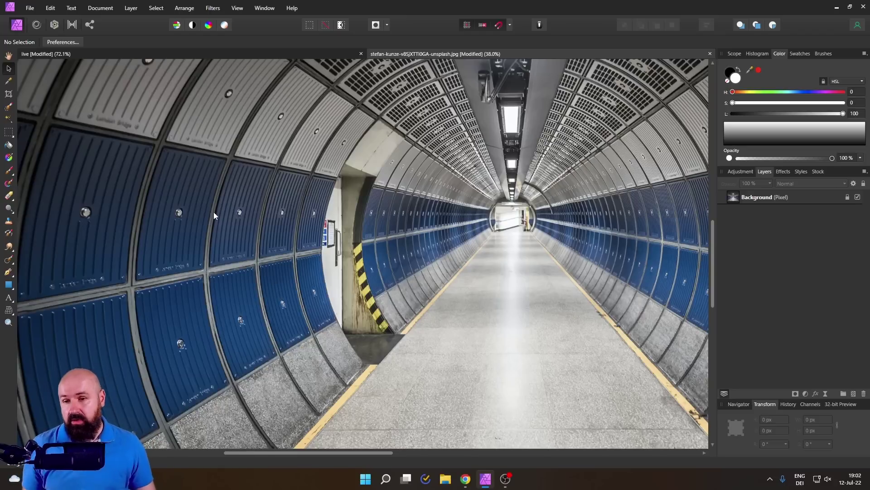
left_click(8, 131)
scroll(237, 201, "down", 1)
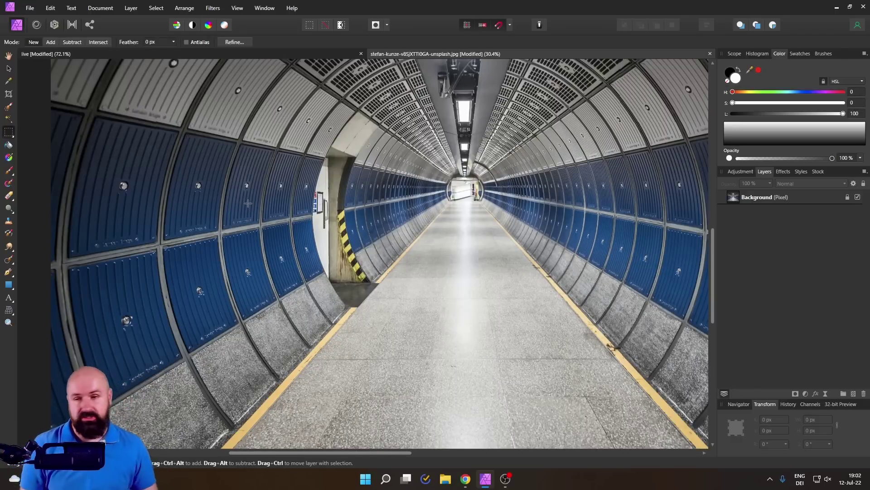
Copy a tall rectangle of the left wall panels onto a new layer and deselect.
left_click_drag(118, 85, 249, 411)
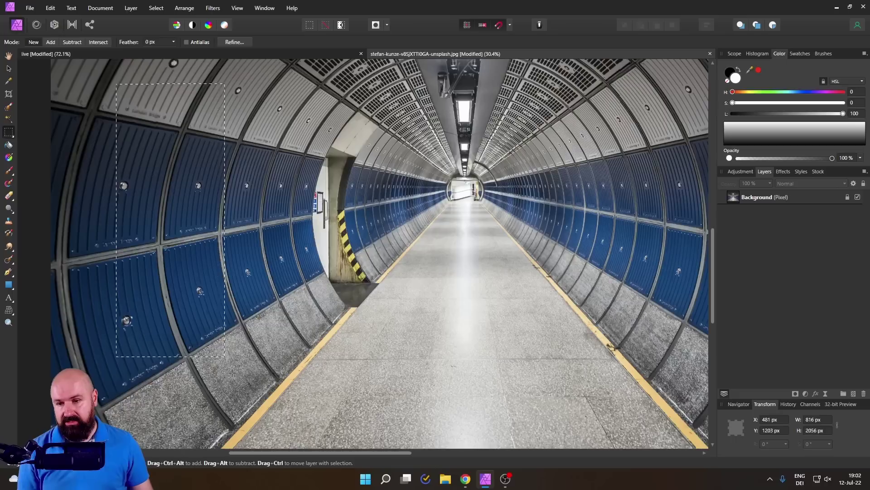
key("ctrl+j")
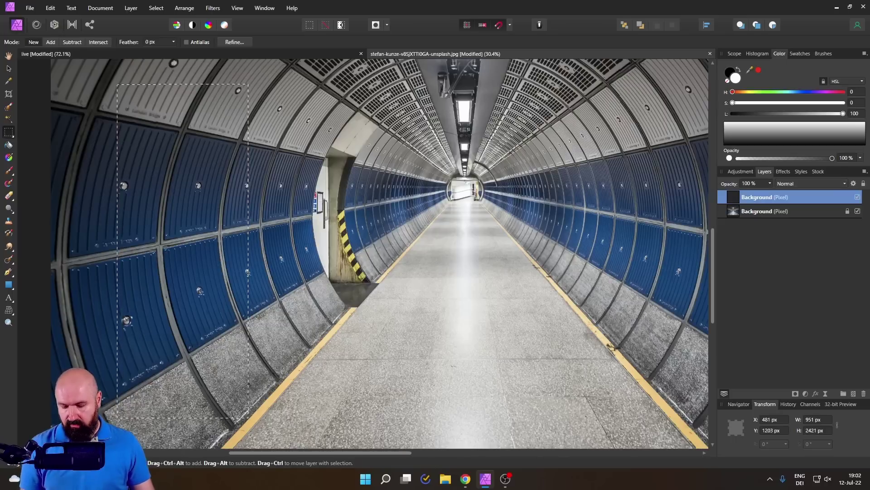
key("ctrl+d")
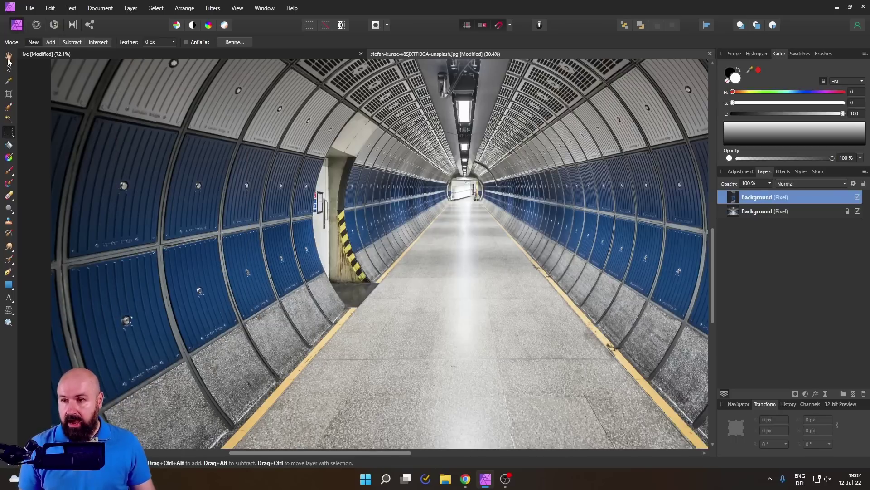
Move, shrink and lower the copied wall strip so it covers the door.
left_click(9, 70)
left_click_drag(184, 303, 346, 286)
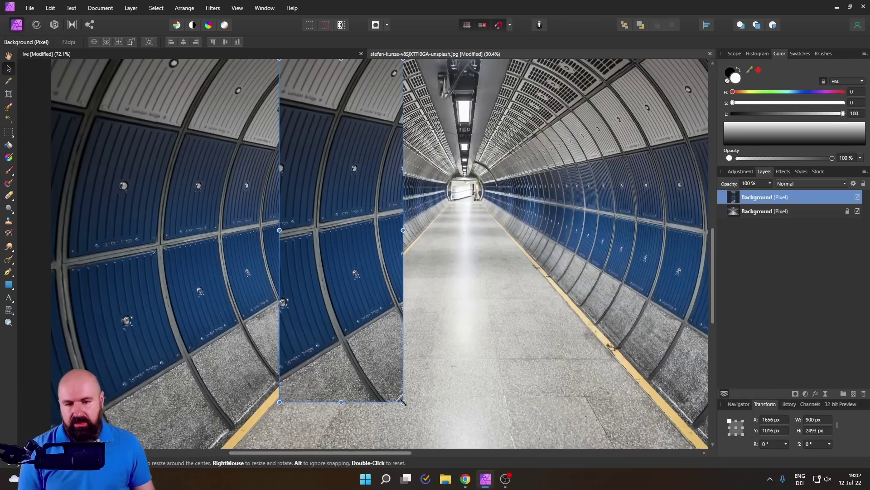
left_click_drag(403, 402, 321, 253)
left_click_drag(301, 171, 306, 238)
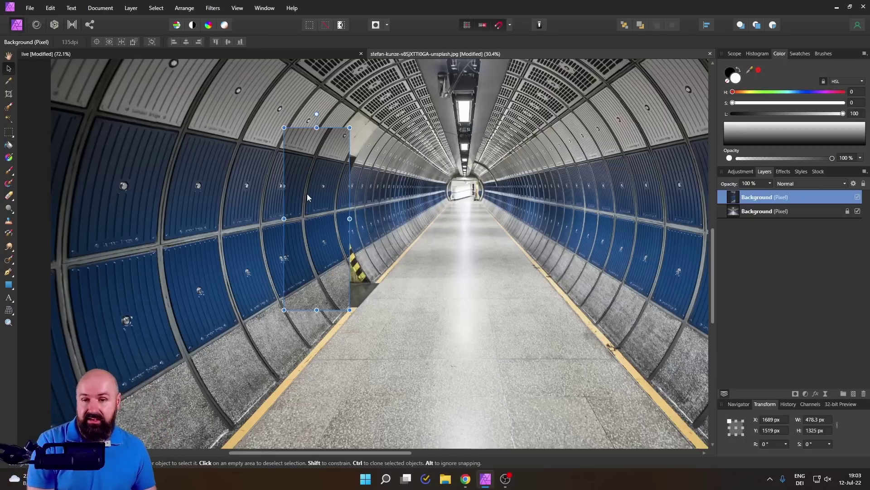
Delete the copied wall strip layer, then zoom out and back in on the tunnel.
key("Delete")
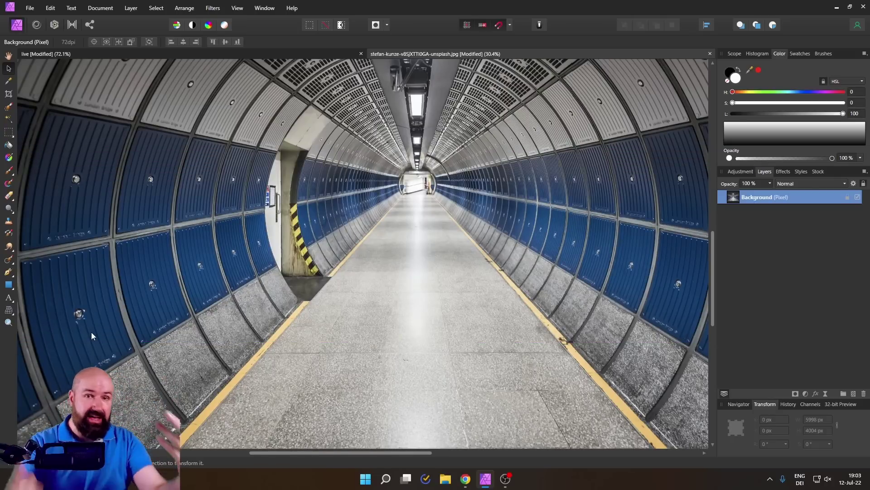
scroll(252, 311, "down", 2)
scroll(291, 322, "up", 1)
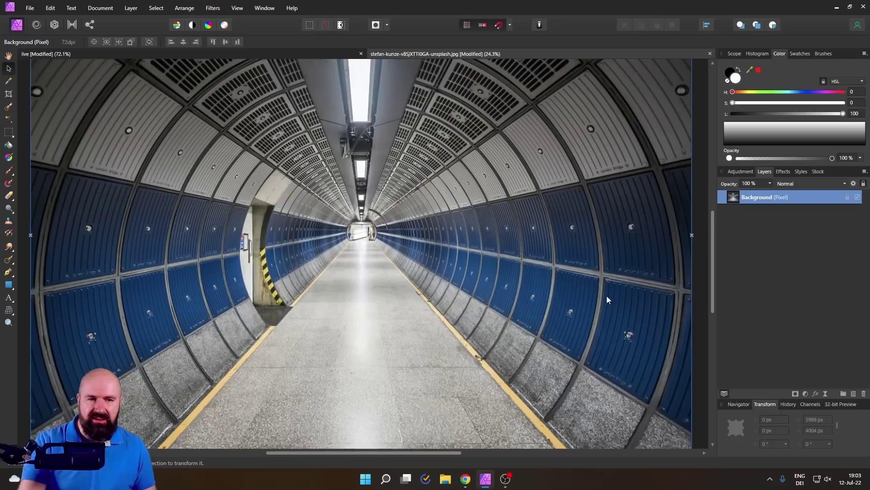
Copy a small square of left-wall panel onto its own layer and deselect.
left_click(10, 132)
left_click_drag(57, 238, 74, 259)
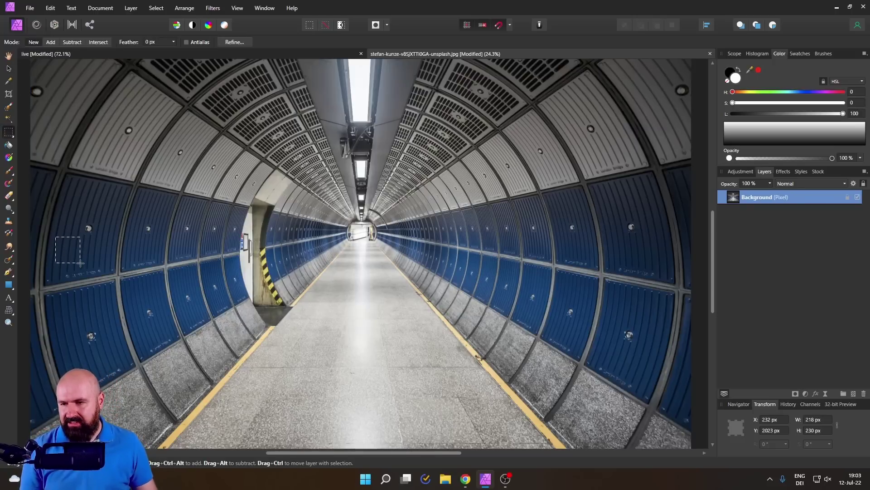
key("ctrl+j")
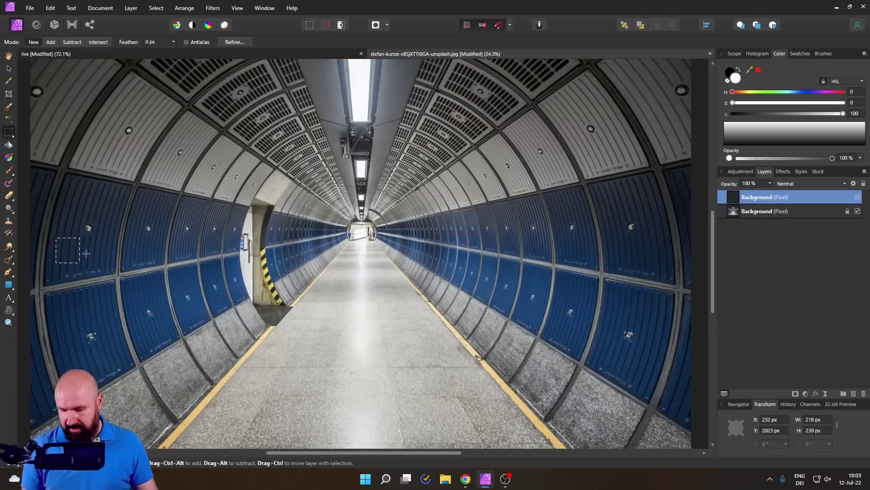
key("ctrl+d")
Move the small panel patch over the door pillar, then select the Background layer.
left_click(9, 69)
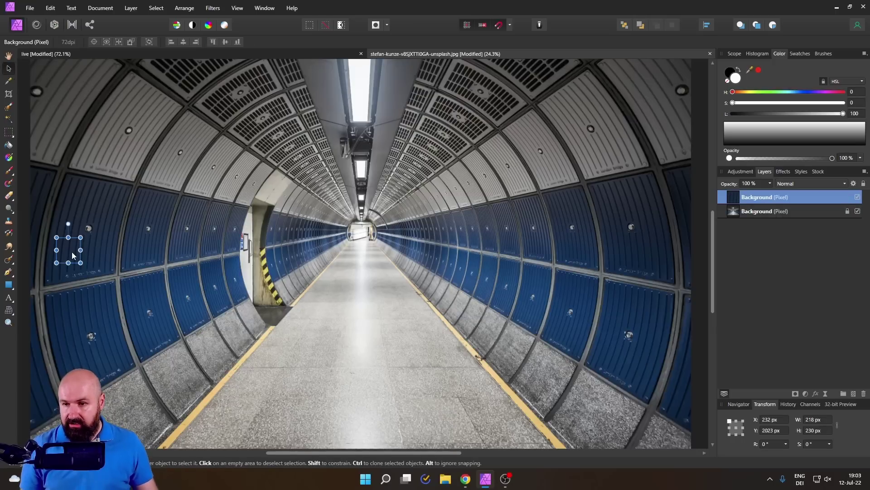
left_click_drag(71, 252, 211, 255)
left_click(246, 379)
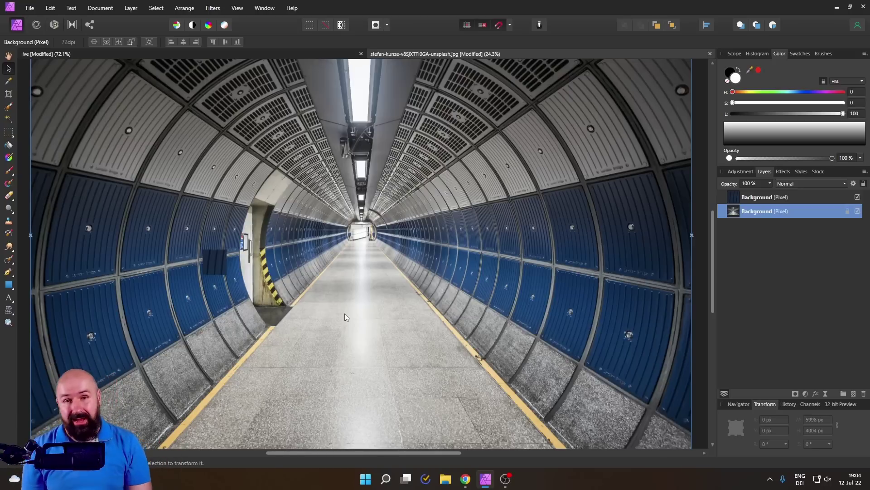
Undo to remove the small copied patch, then zoom in on the photo.
key("ctrl+z")
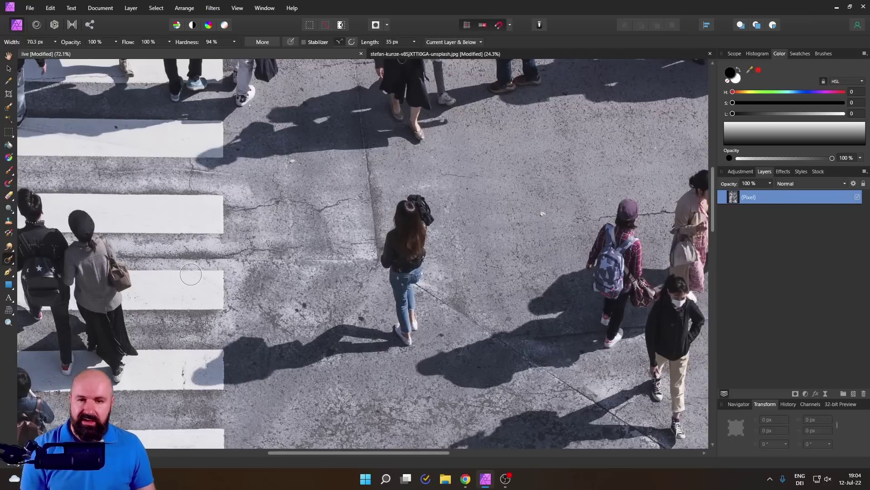
scroll(368, 354, "up", 2)
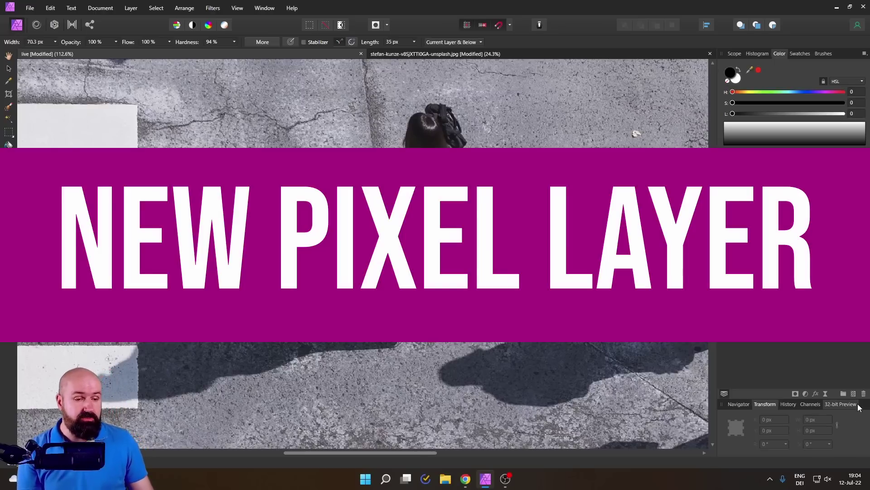
Add a new empty pixel layer with inpainting sampling Current Layer & Below.
left_click(853, 394)
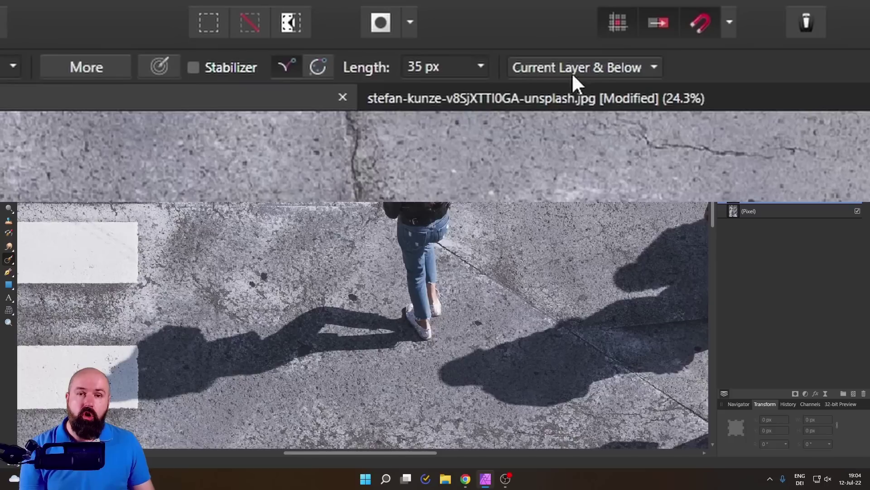
left_click(460, 42)
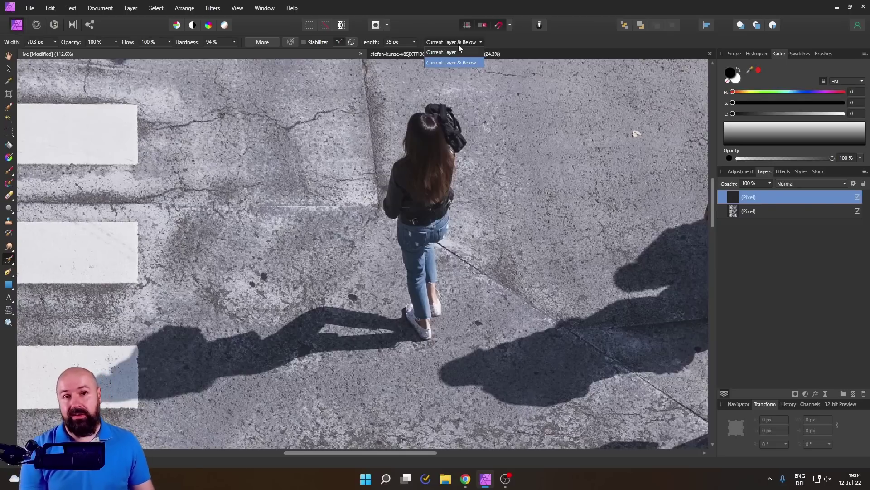
left_click(458, 44)
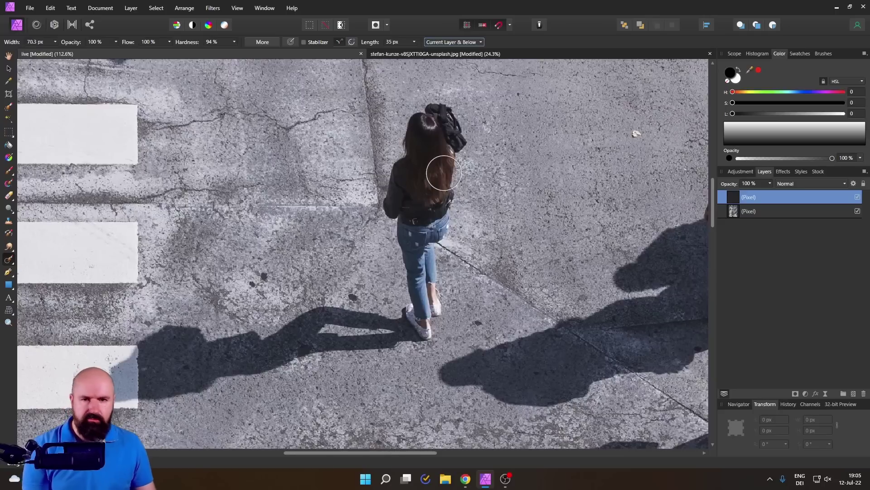
Inpaint away the walking woman and then her long shadow on the crosswalk.
mouse_move(447, 109)
left_mouse_down()
mouse_move(416, 133)
mouse_move(395, 200)
mouse_move(410, 278)
mouse_move(430, 253)
mouse_move(414, 211)
mouse_move(467, 122)
mouse_move(436, 171)
left_mouse_up()
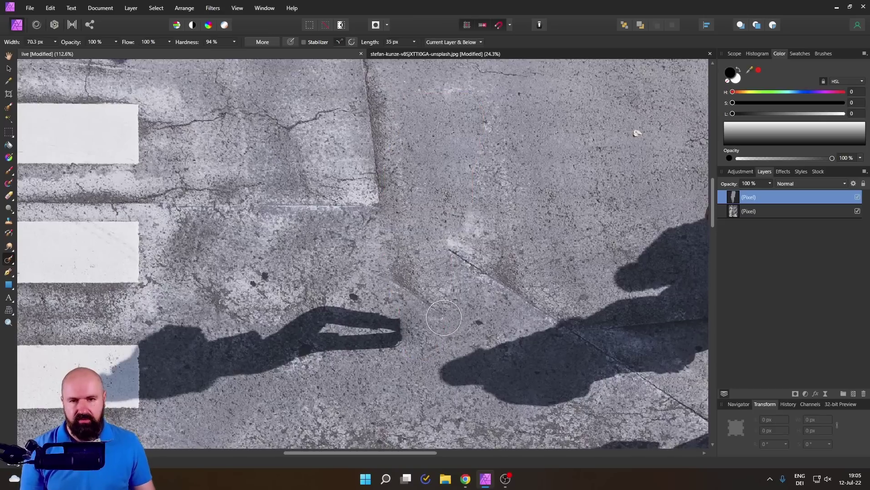
left_click_drag(465, 306, 515, 285)
mouse_move(453, 306)
left_mouse_down()
mouse_move(398, 294)
mouse_move(203, 327)
mouse_move(190, 361)
mouse_move(145, 363)
mouse_move(194, 371)
mouse_move(252, 344)
mouse_move(390, 324)
left_mouse_up()
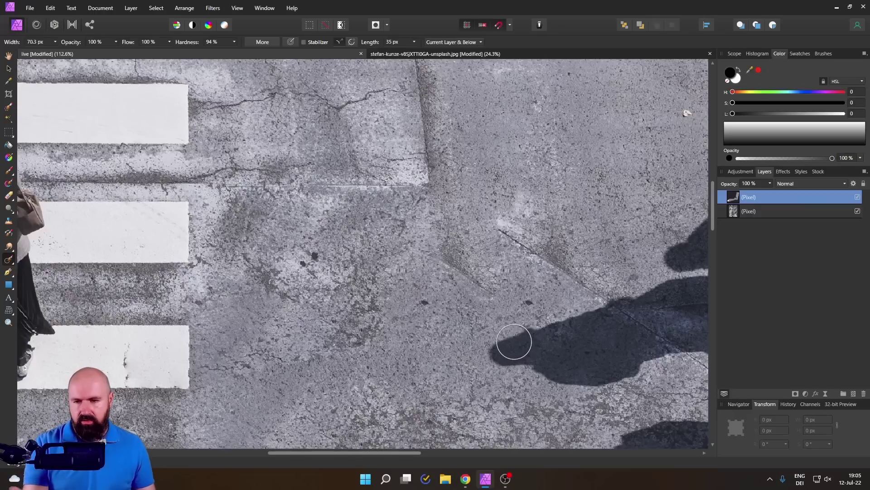
Undo, then repaint the woman's shadow away again with the Inpainting Brush.
key("ctrl+z")
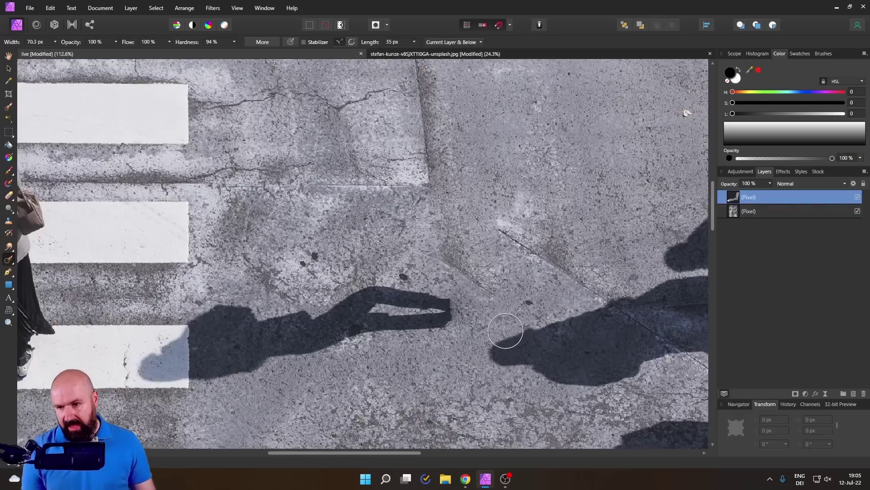
mouse_move(146, 336)
left_mouse_down()
mouse_move(438, 297)
mouse_move(268, 334)
mouse_move(229, 368)
mouse_move(247, 330)
mouse_move(421, 358)
left_mouse_up()
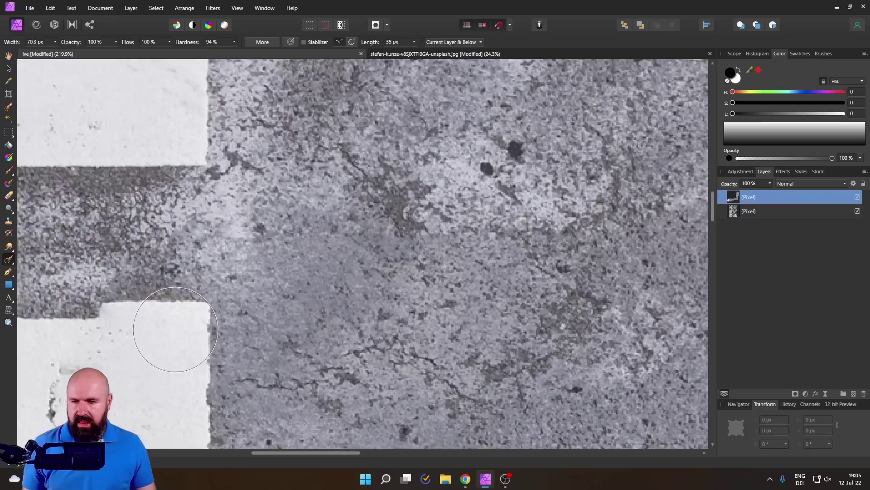
scroll(346, 310, "up", 1)
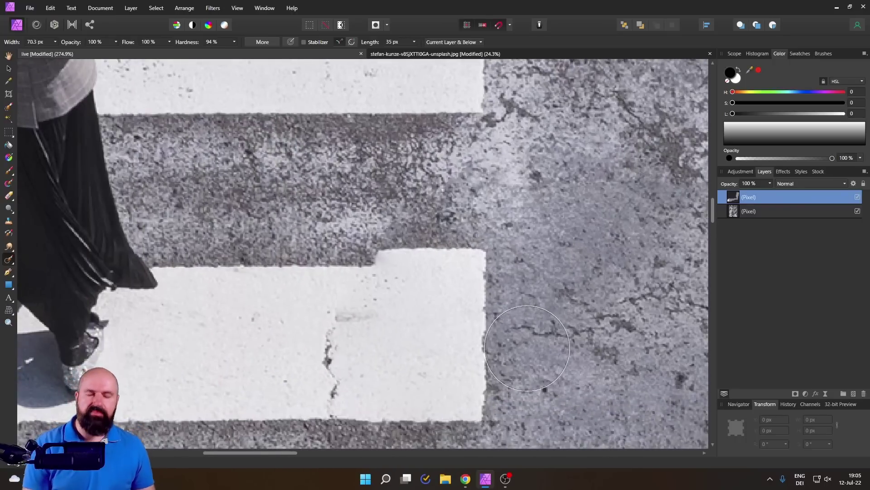
scroll(462, 322, "right", 3)
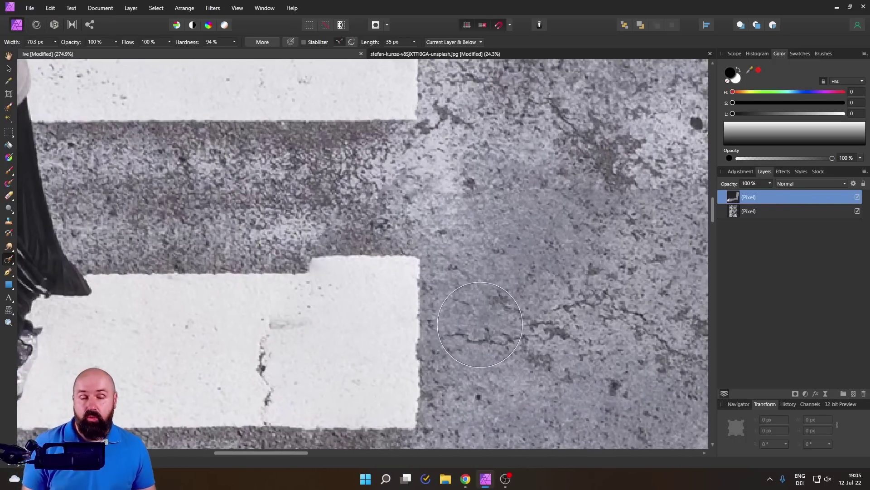
Set a Clone Brush source near the crosswalk stripe, sampling Layers Beneath.
left_click(8, 222)
left_click(157, 275, "alt")
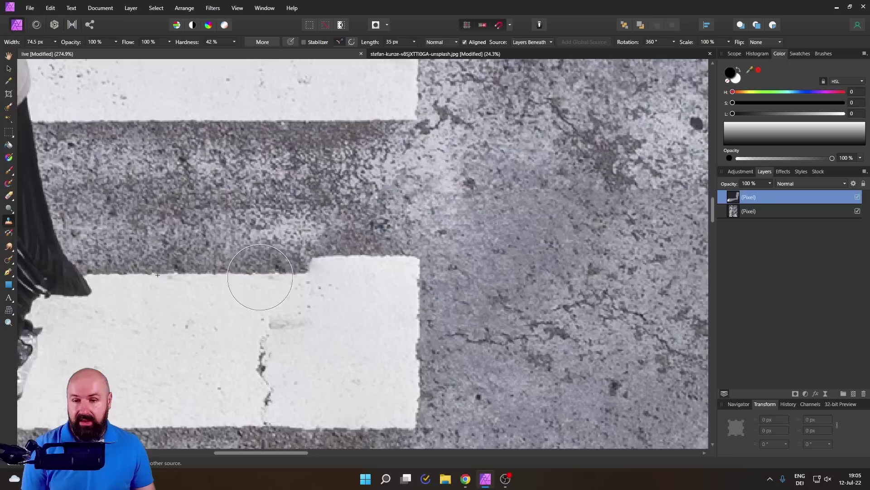
left_click(526, 42)
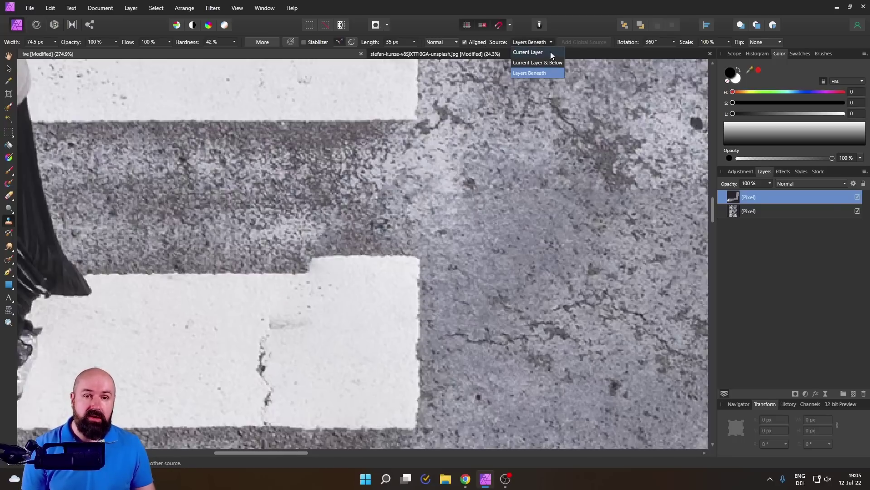
left_click(534, 72)
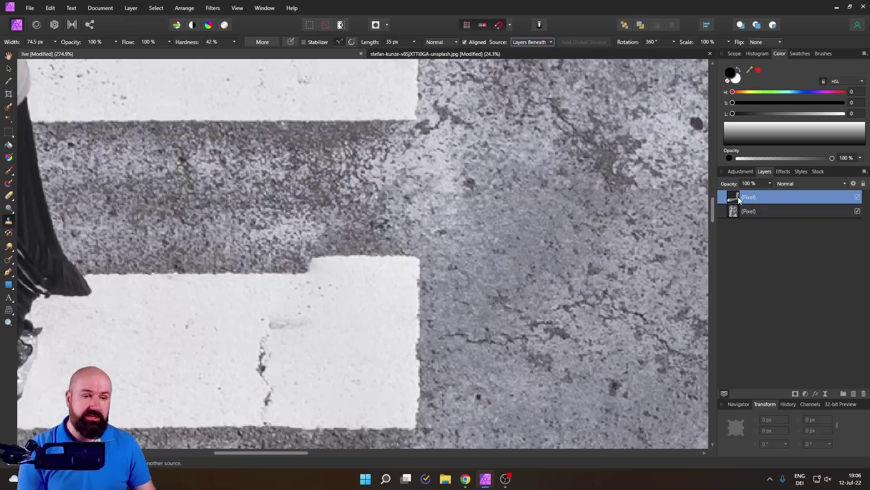
Add an empty pixel layer and try clone dabs along the stripe edge, undoing the bad ones.
left_click(854, 394)
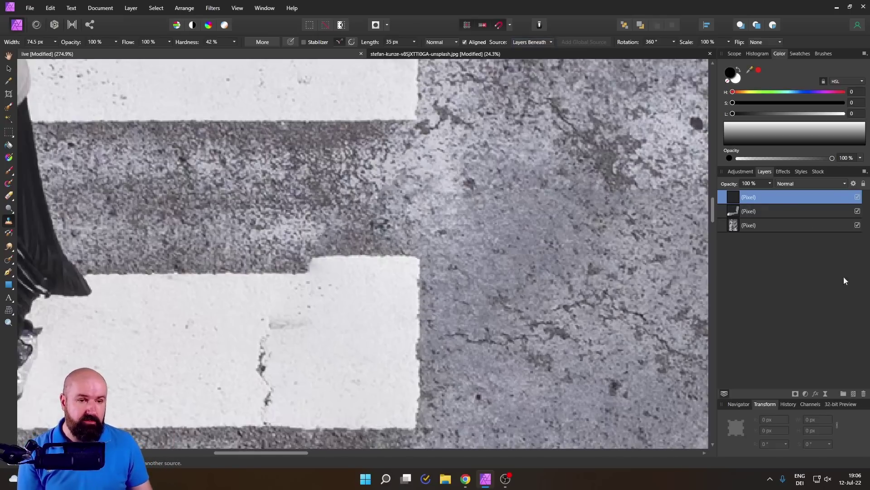
left_click(222, 266, "alt")
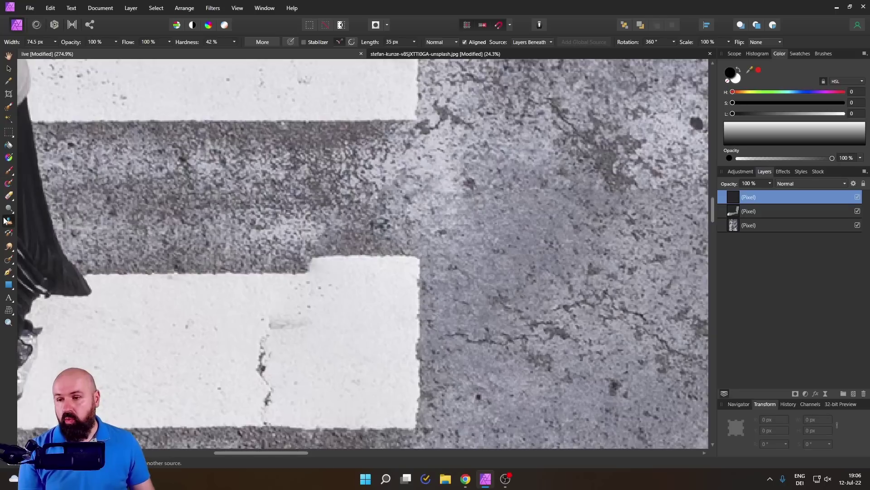
left_click(321, 266)
key("ctrl+z")
left_click_drag(360, 312, 387, 326)
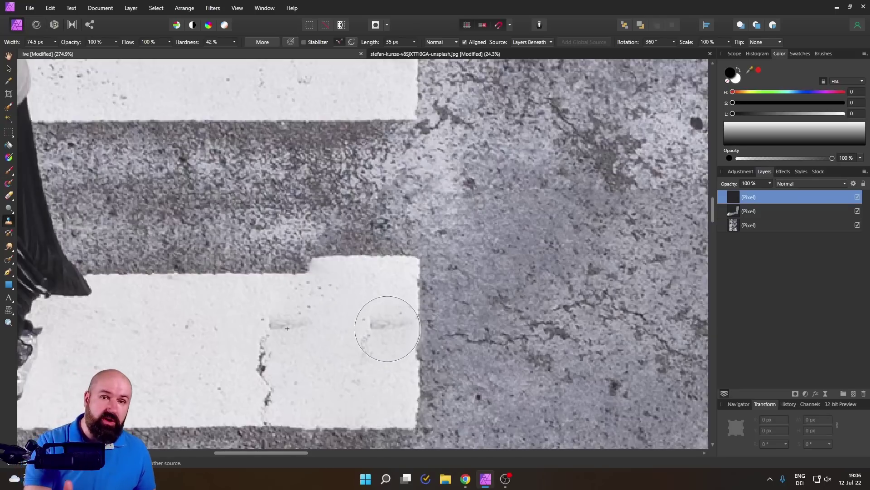
key("ctrl+z")
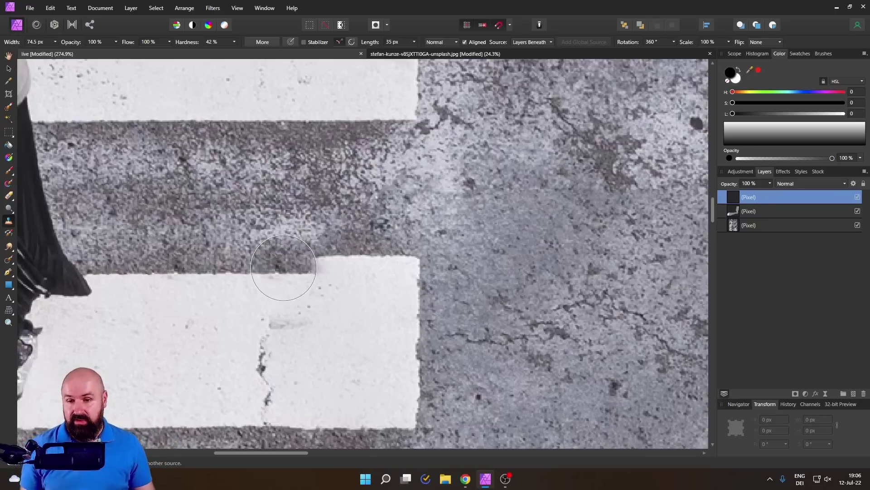
left_click(301, 274, "alt")
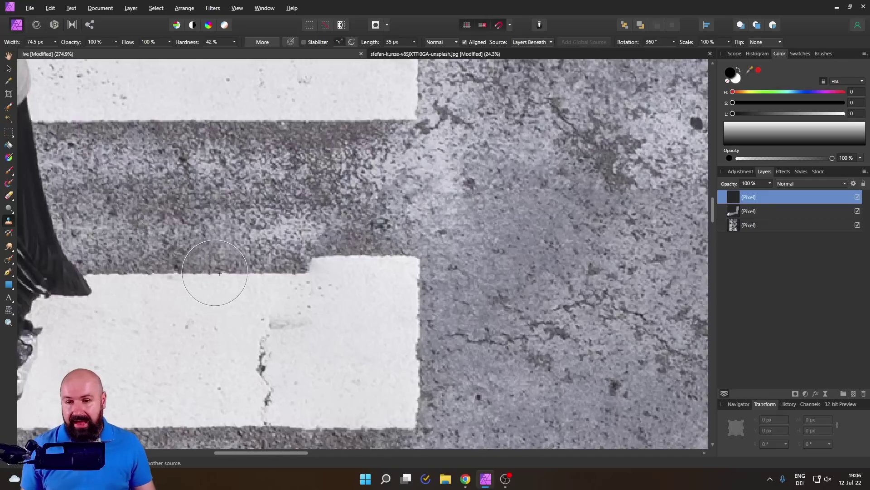
left_click(340, 321)
key("ctrl+z")
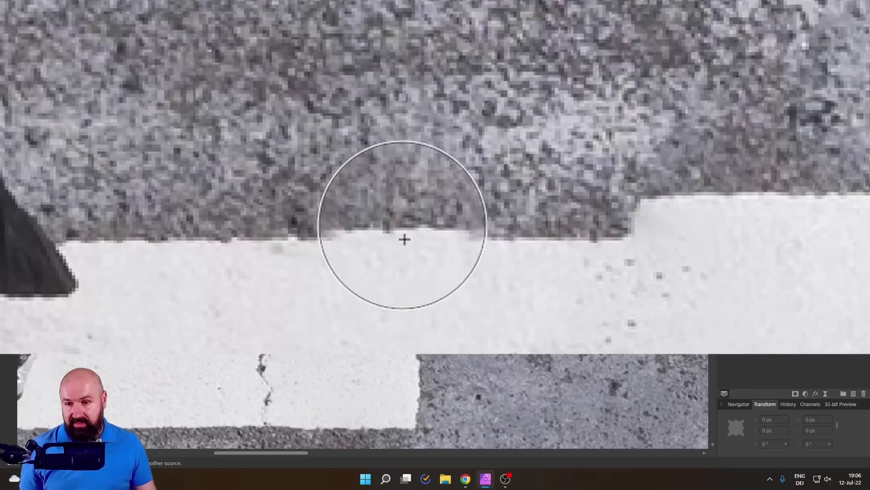
Clone asphalt over the stripe's raised top-right corner and grey texture over the dark crack.
left_click(220, 273)
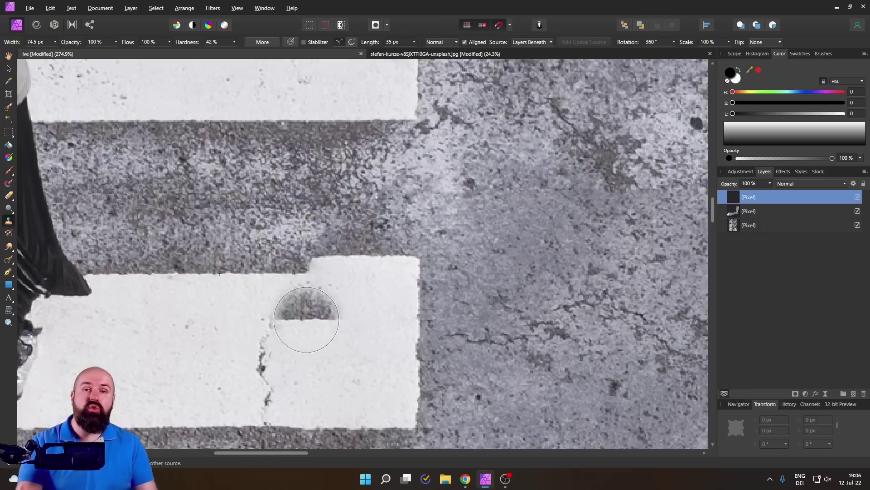
left_click(306, 319, "alt")
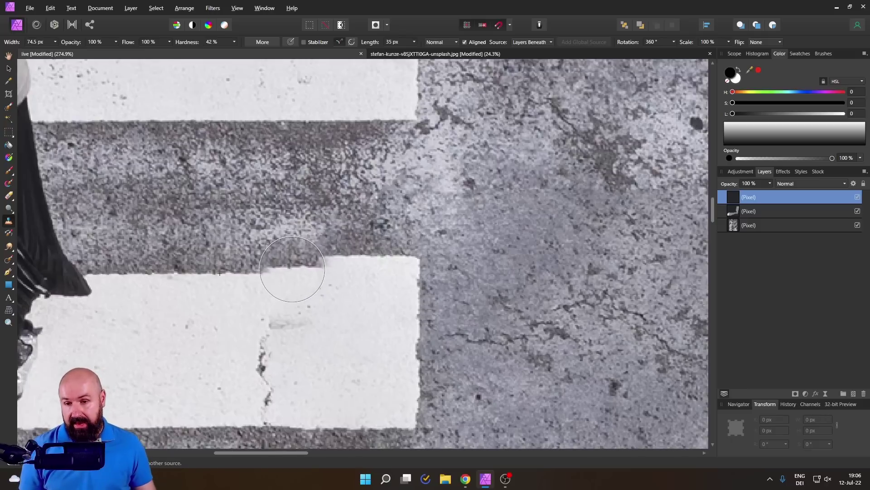
left_click_drag(288, 272, 395, 265)
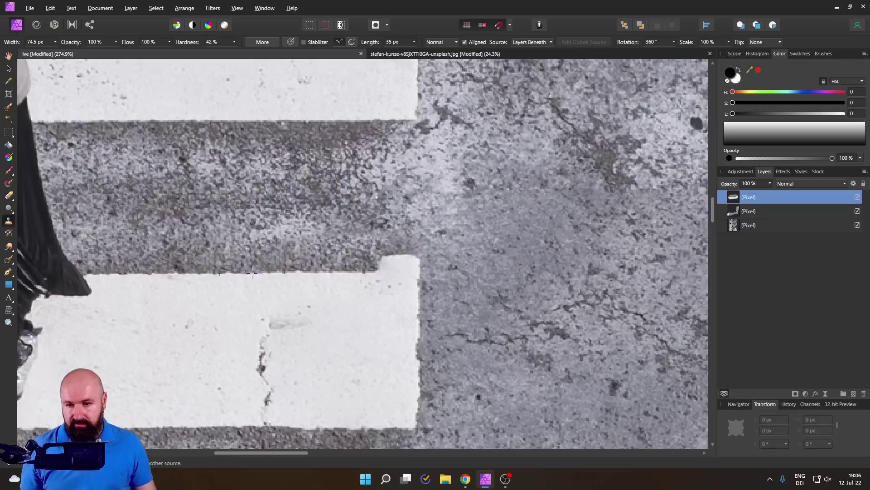
left_click_drag(330, 275, 389, 272)
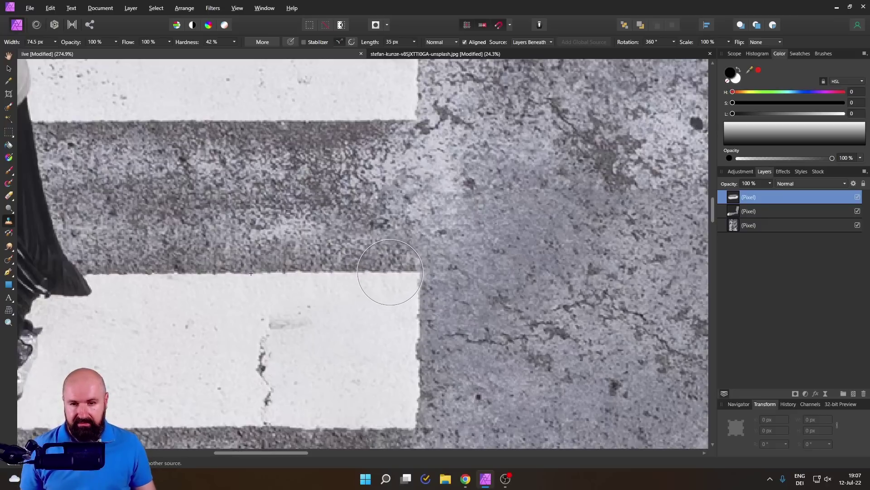
left_click_drag(390, 272, 429, 274)
left_click_drag(624, 321, 627, 310)
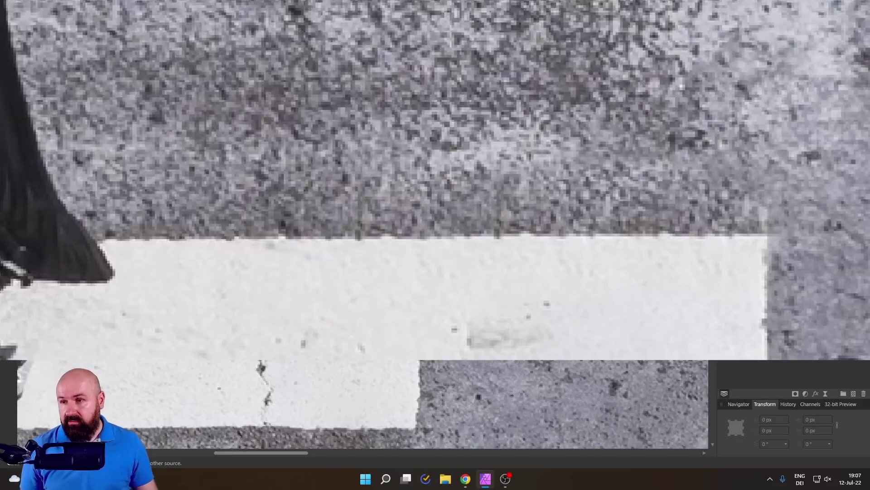
key("v")
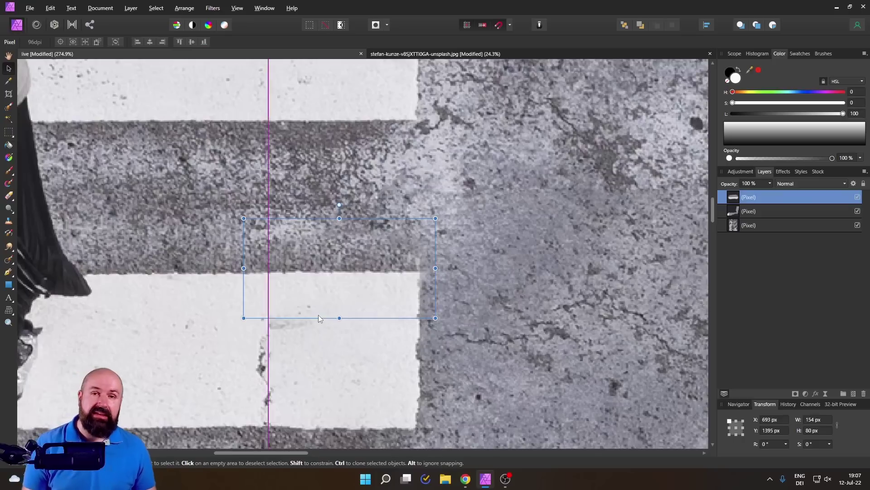
Shrink the Clone Brush to 18.4 px and bring the asphalt beside the crosswalk into view.
key("c")
left_click_drag(316, 283, 336, 262)
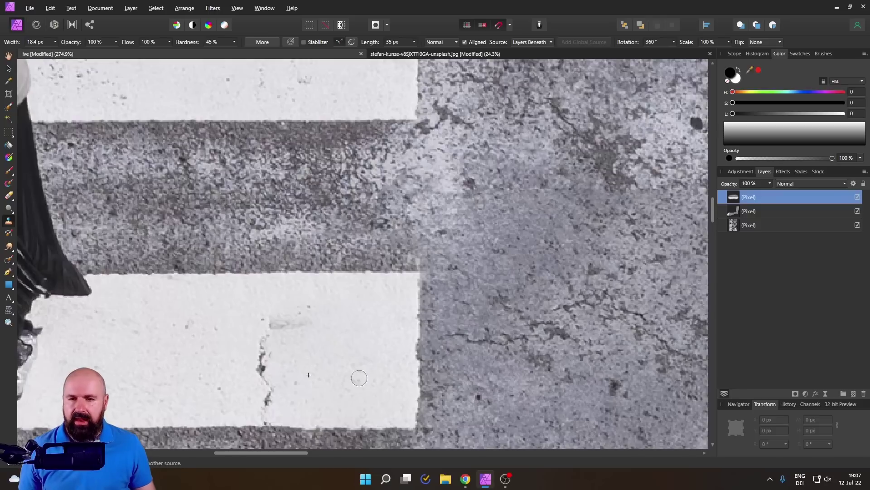
scroll(490, 318, "down", 5)
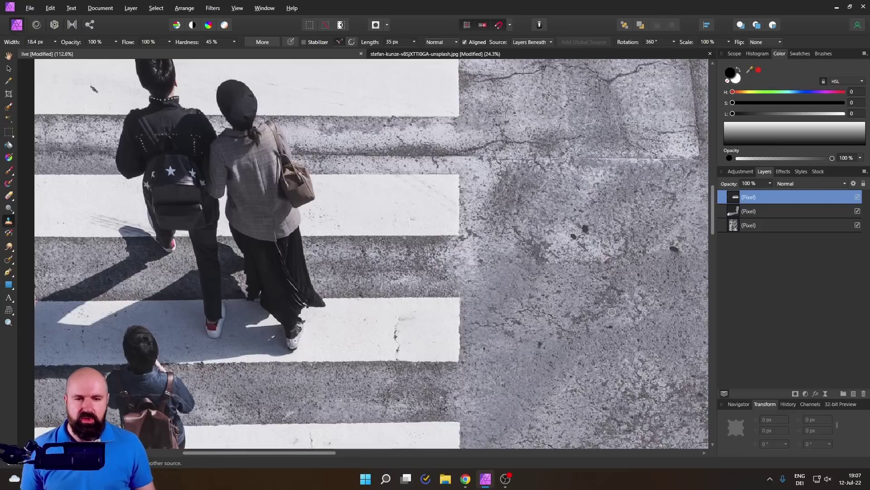
left_click_drag(611, 312, 332, 329)
scroll(444, 265, "up", 3)
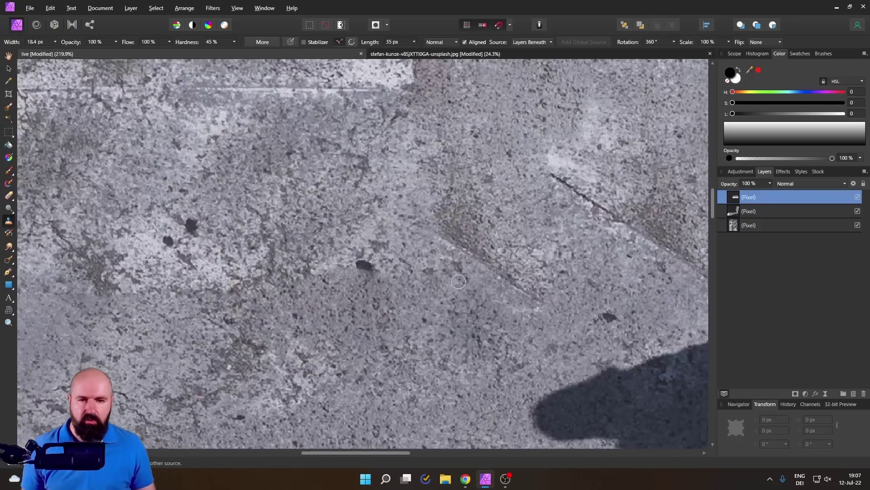
scroll(557, 275, "down", 2)
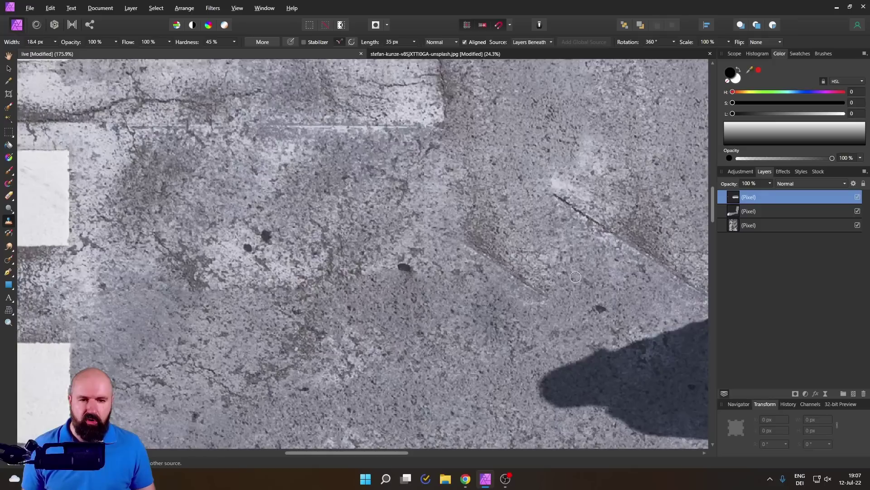
scroll(318, 227, "up", 1)
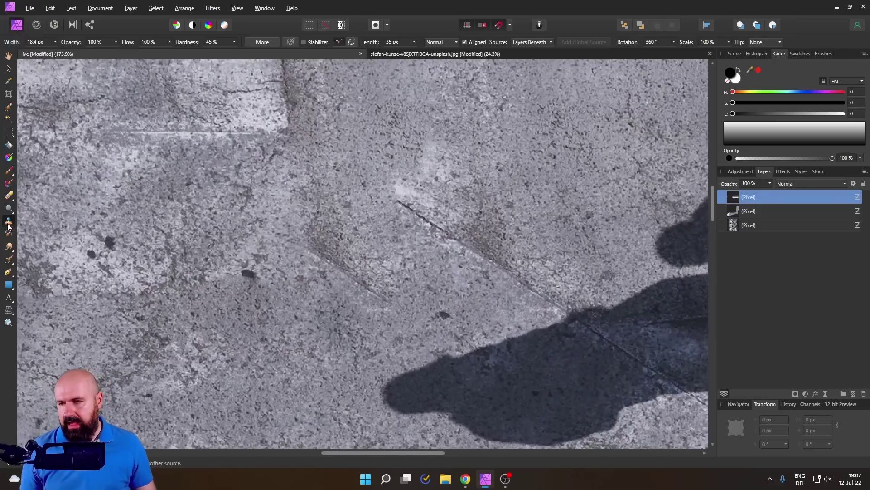
Heal the diagonal scuff streak on the asphalt in the middle pixel layer.
left_click(9, 261)
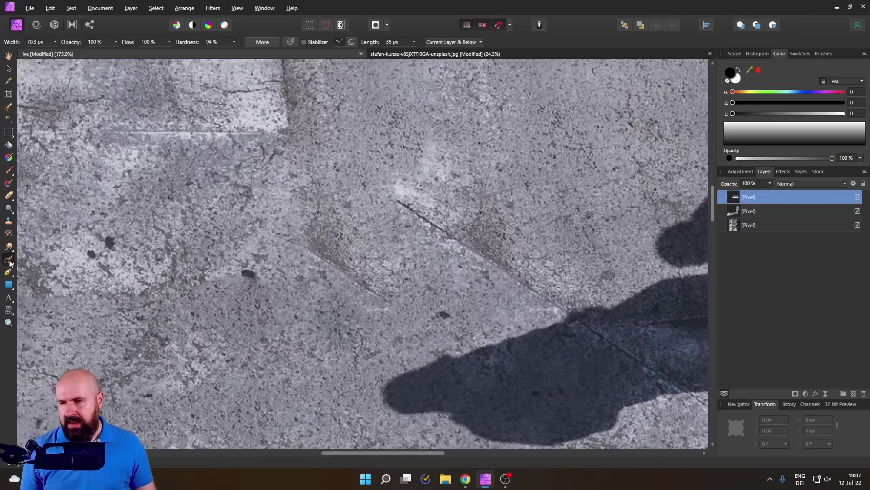
left_click(731, 213)
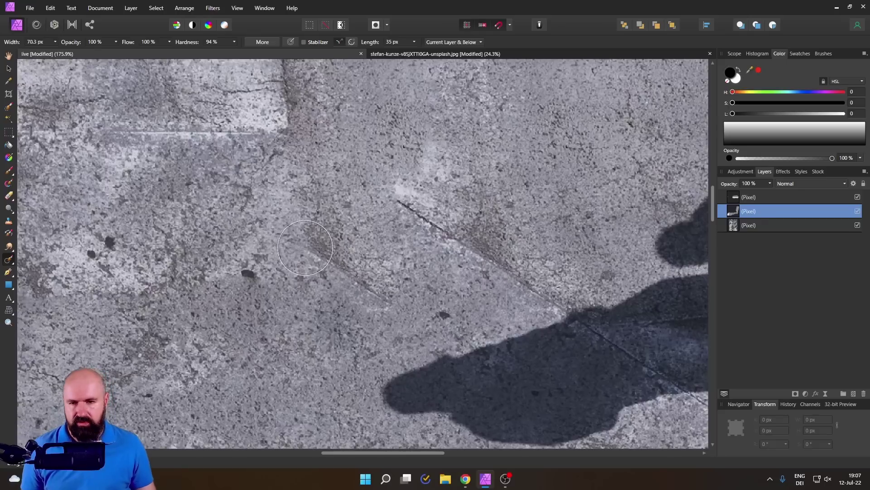
mouse_move(385, 302)
left_mouse_down()
mouse_move(299, 249)
mouse_move(344, 269)
left_mouse_up()
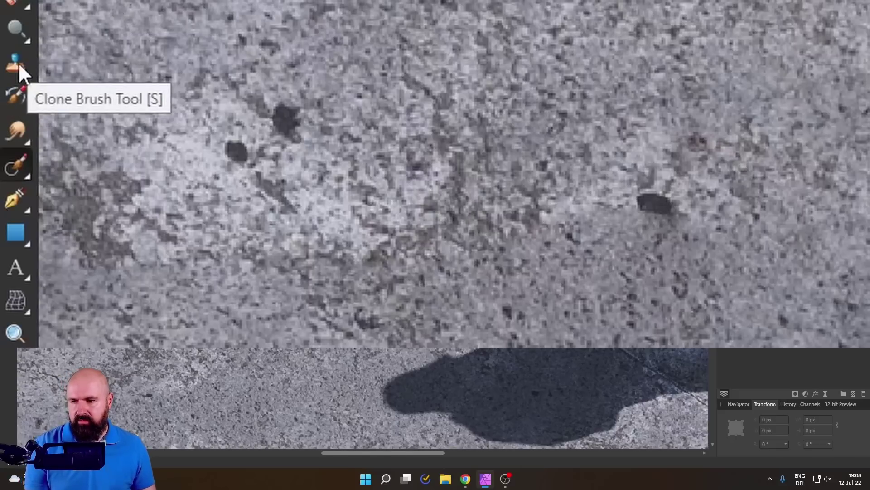
Browse the healing and selection tool flyouts, then return to the Clone Brush.
left_click(19, 168)
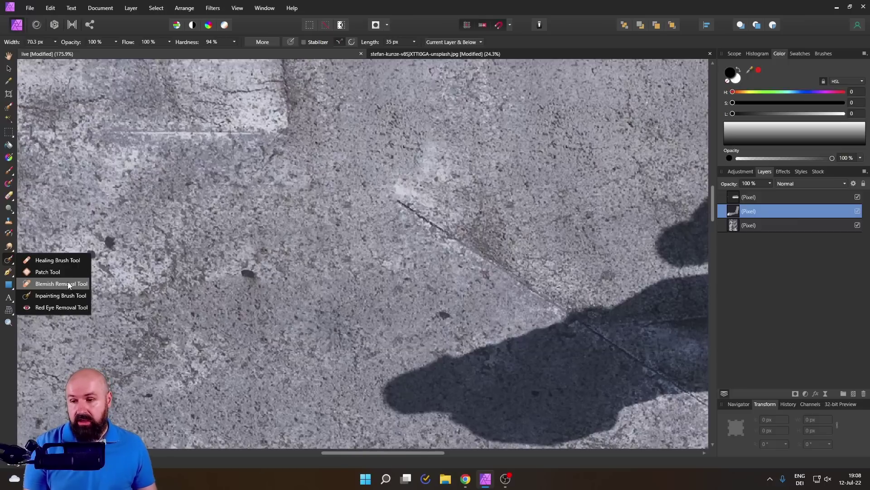
left_click(8, 259)
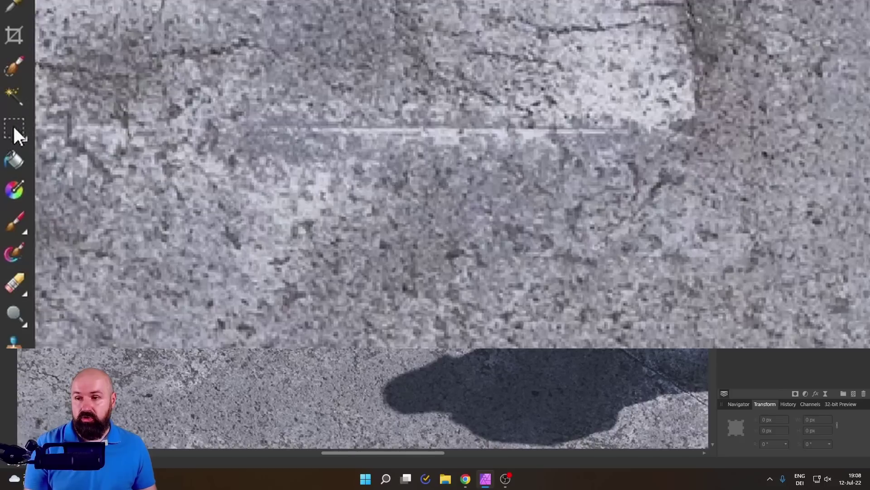
left_click(13, 127)
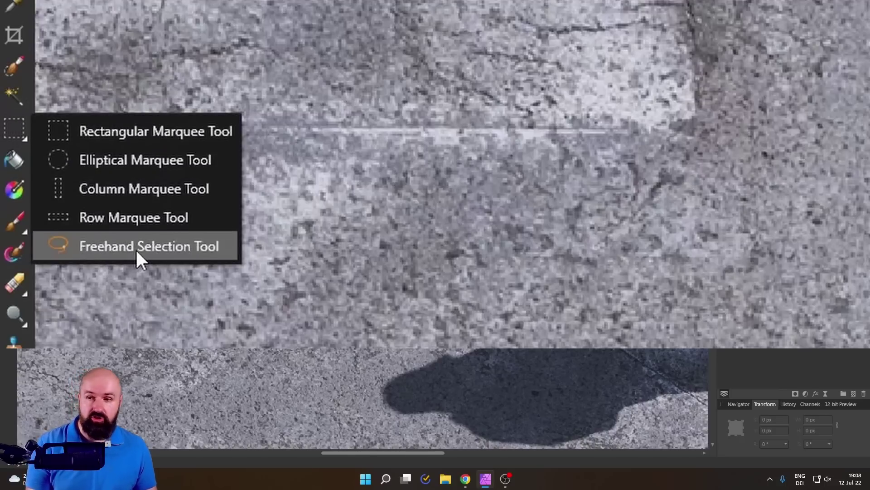
left_click(14, 128)
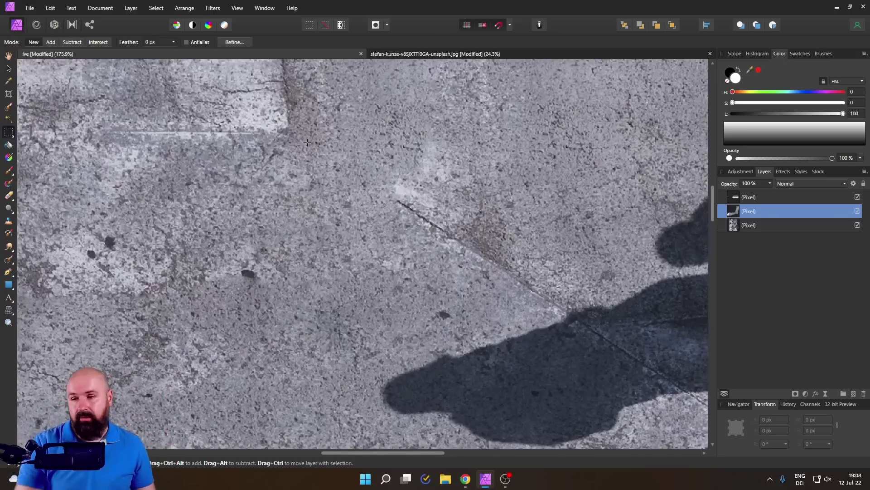
left_click(9, 221)
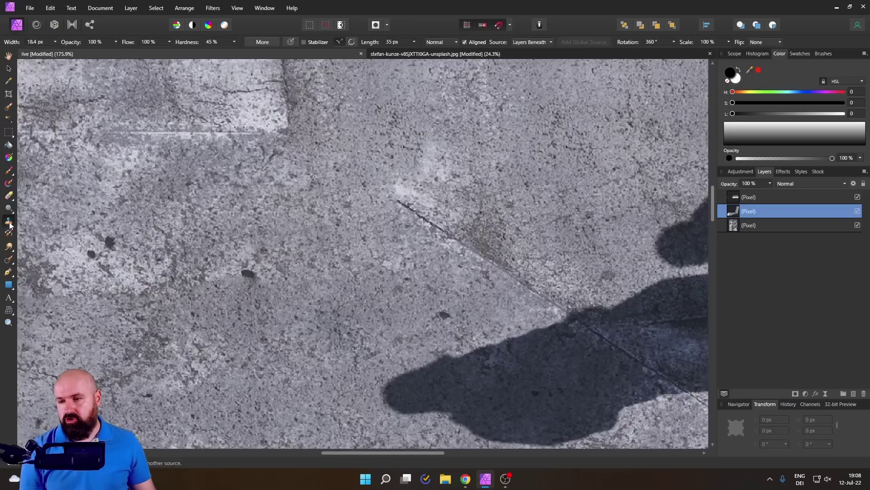
Add a new pixel layer on top and set a clone source on the asphalt.
left_click(741, 197)
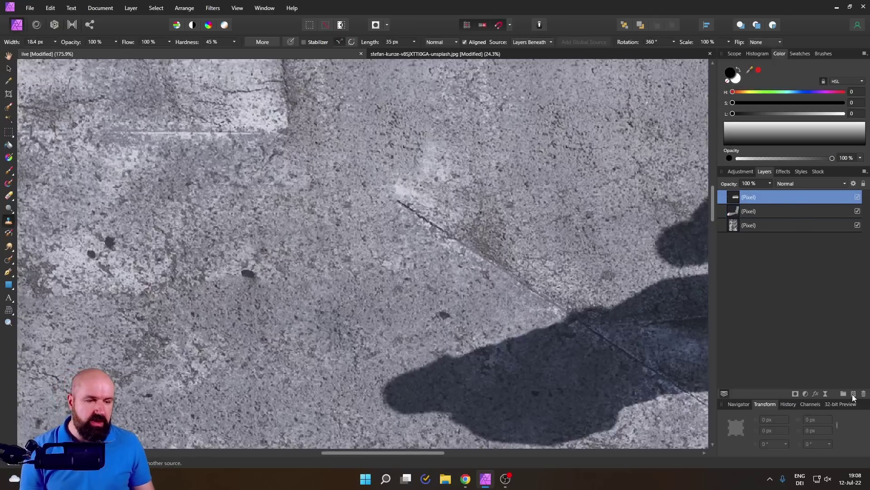
left_click(855, 394)
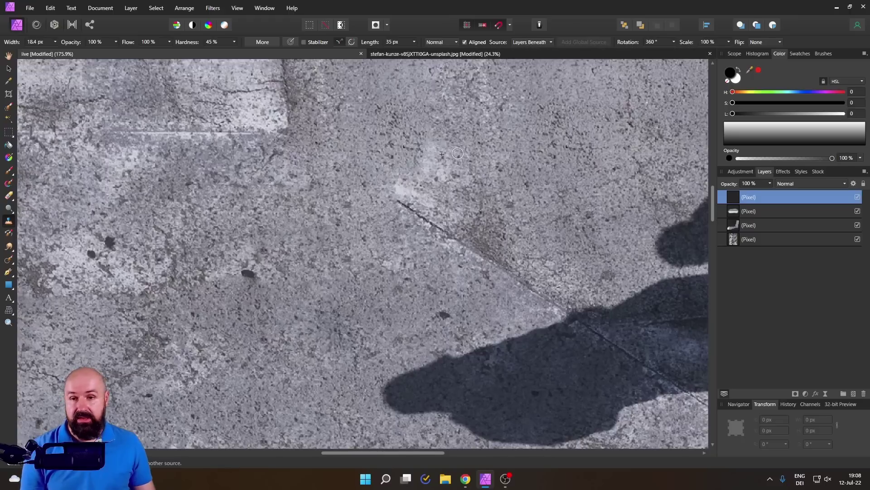
left_click_drag(458, 153, 535, 220)
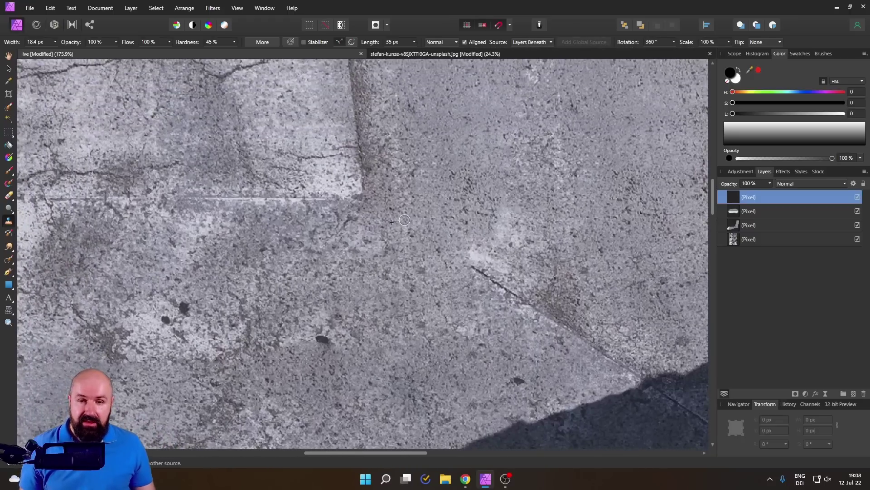
left_click(461, 274, "alt")
left_click(366, 207, "alt")
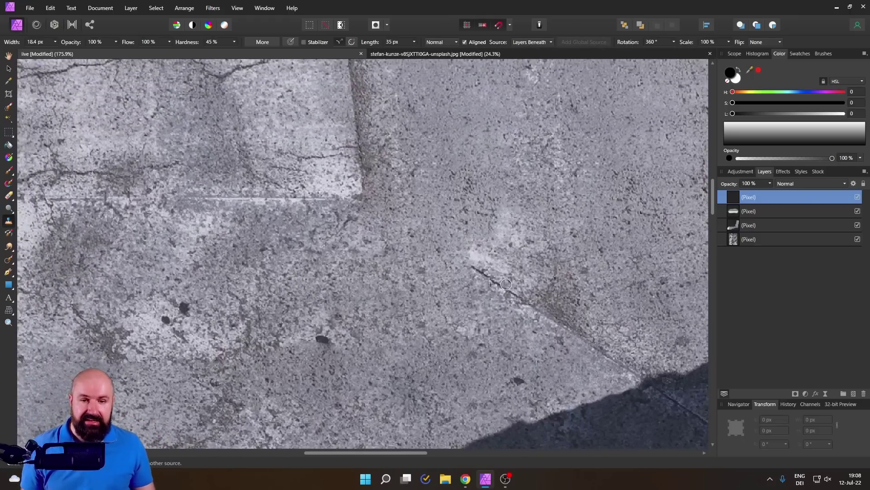
scroll(499, 279, "down", 10)
left_click(409, 245, "alt")
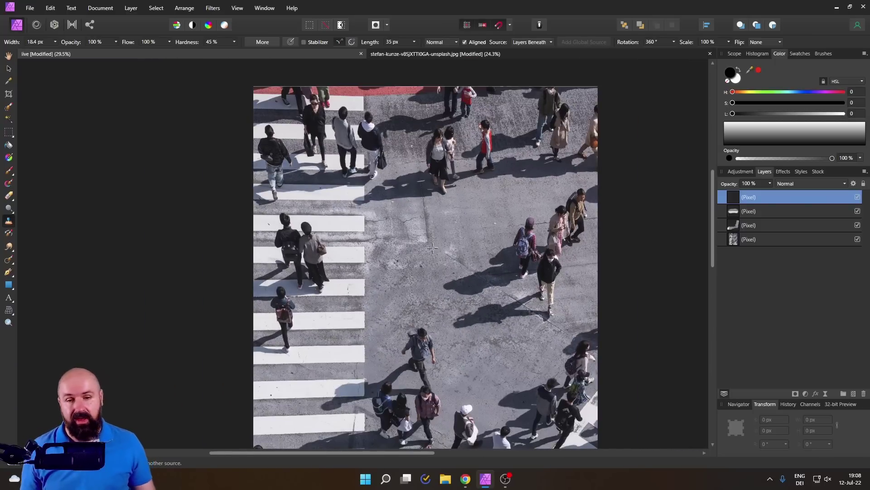
scroll(433, 250, "up", 8)
scroll(432, 249, "up", 1)
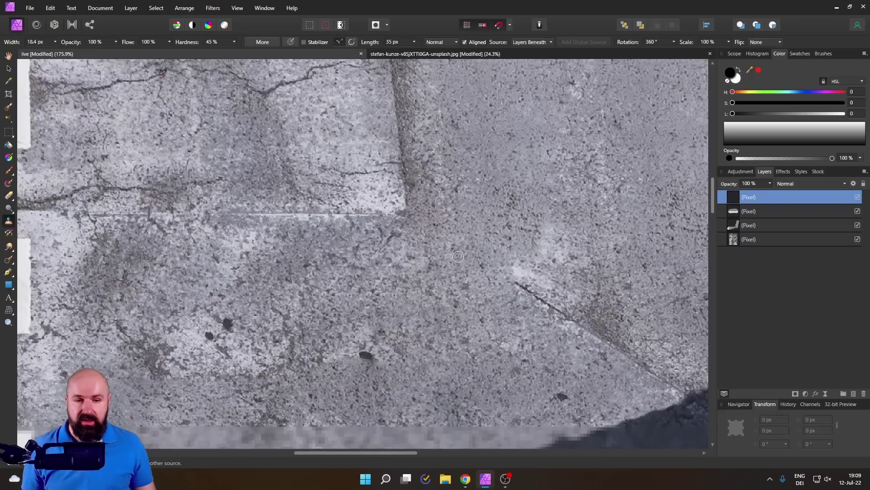
left_click_drag(497, 257, 455, 262)
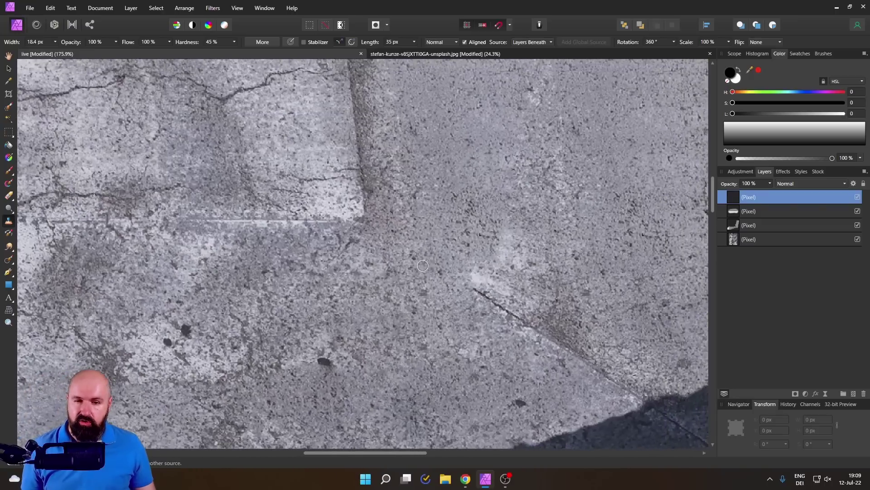
With a smaller brush, clone concrete texture over the light crack streak.
mouse_move(481, 257)
left_mouse_down()
mouse_move(451, 266)
mouse_move(424, 318)
left_mouse_up()
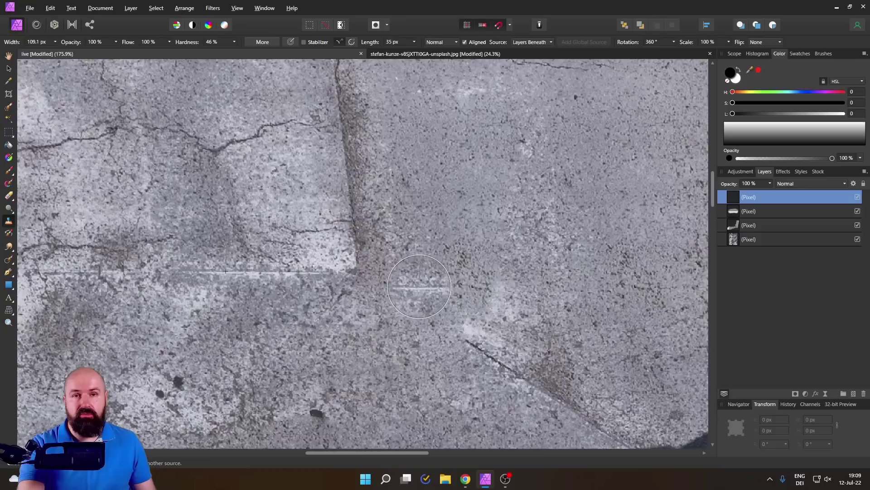
scroll(420, 286, "up", 5)
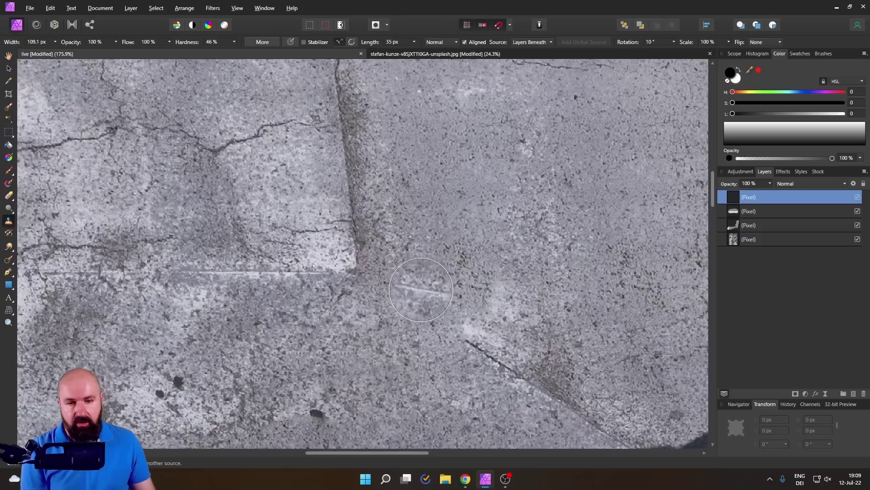
scroll(423, 302, "up", 1)
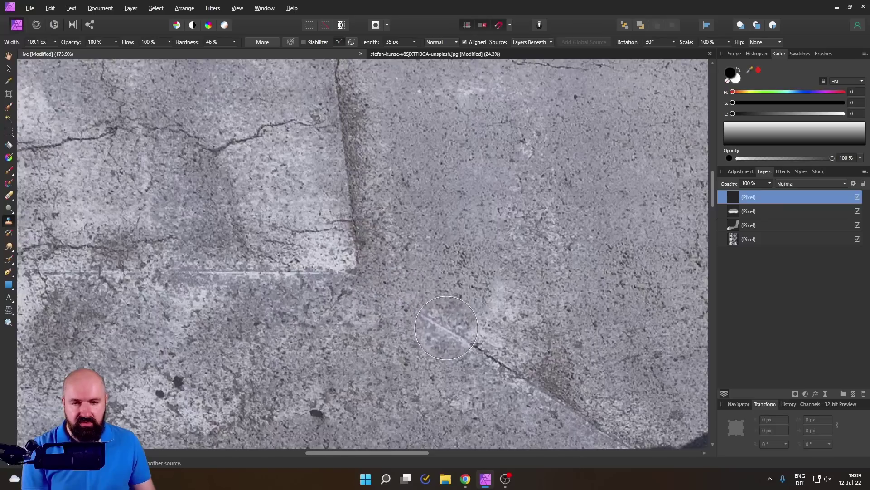
scroll(447, 327, "up", 1)
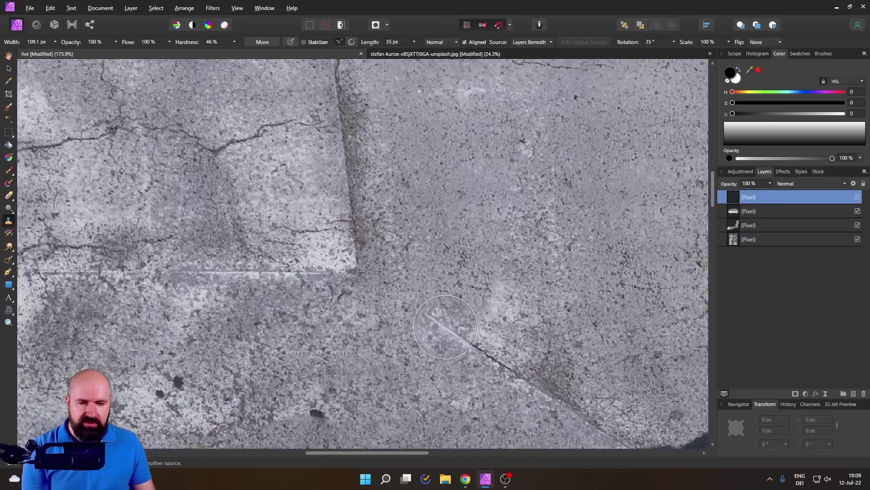
left_click_drag(446, 327, 383, 286)
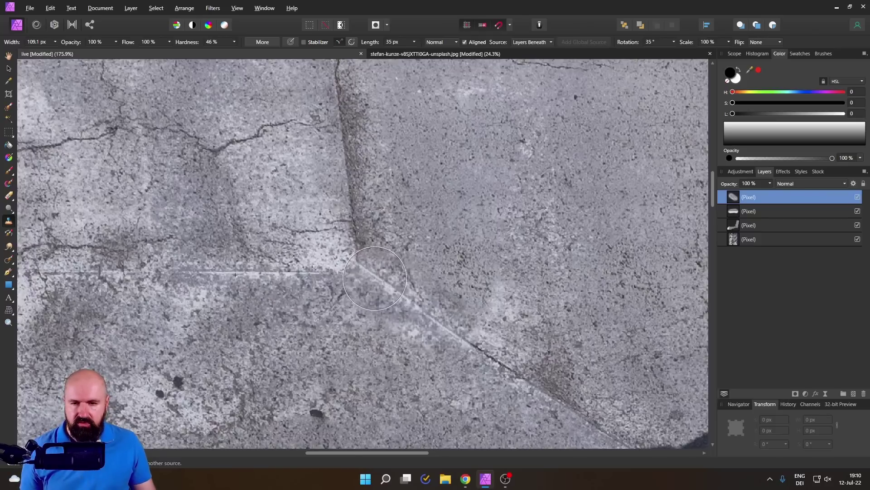
left_click(9, 68)
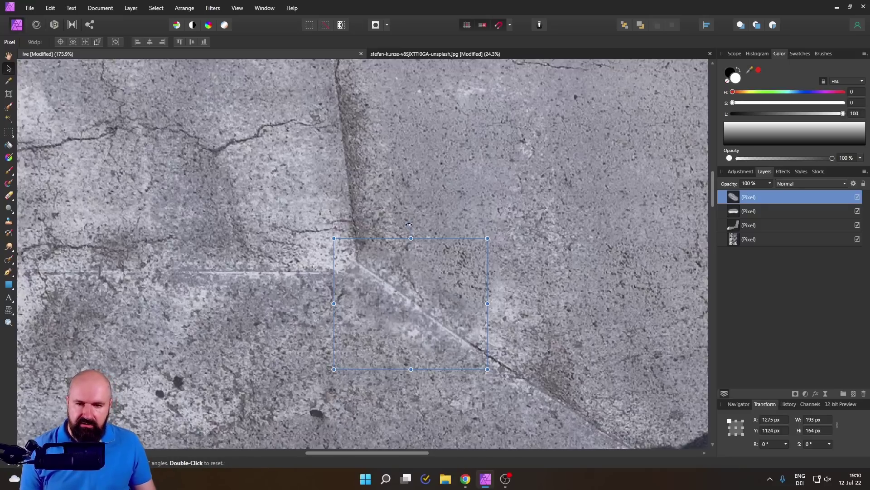
Rotate the concrete patch about 3.3° and nudge it until its crack lines up with the pavement.
left_click_drag(409, 225, 408, 224)
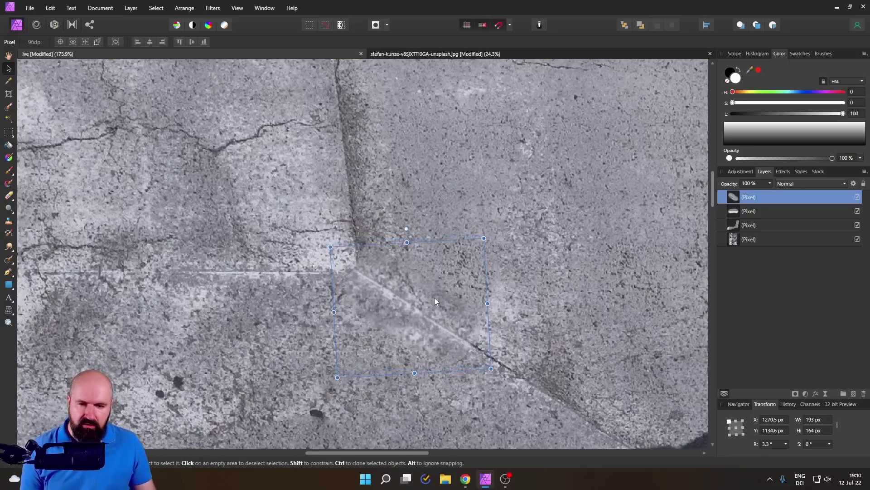
key("Down")
key("Down")
key("Down")
left_click_drag(435, 298, 438, 297)
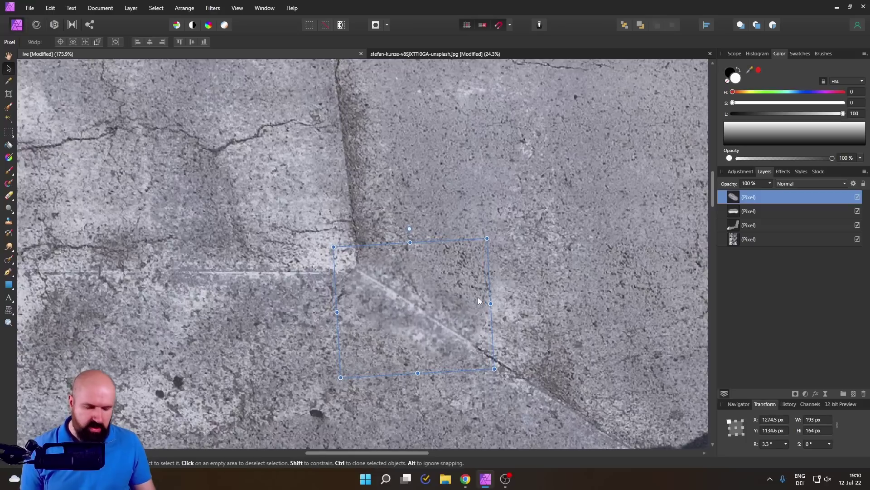
key("Left")
key("Down")
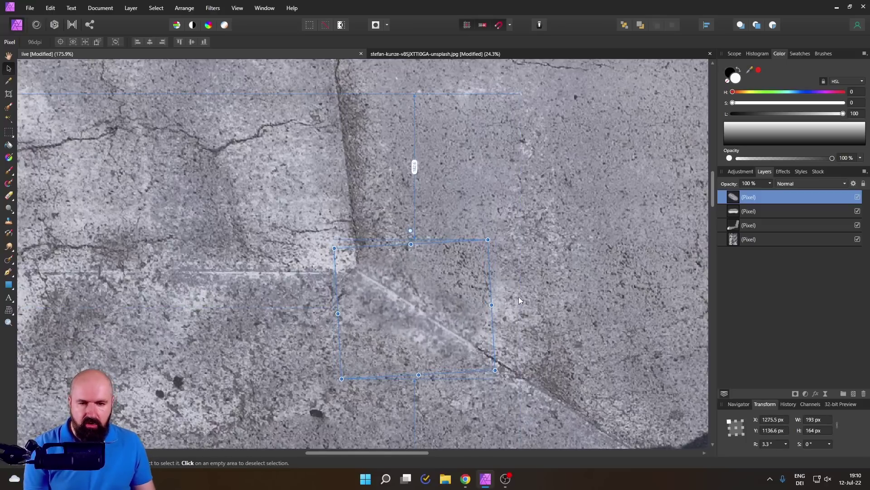
key("Down")
key("Right")
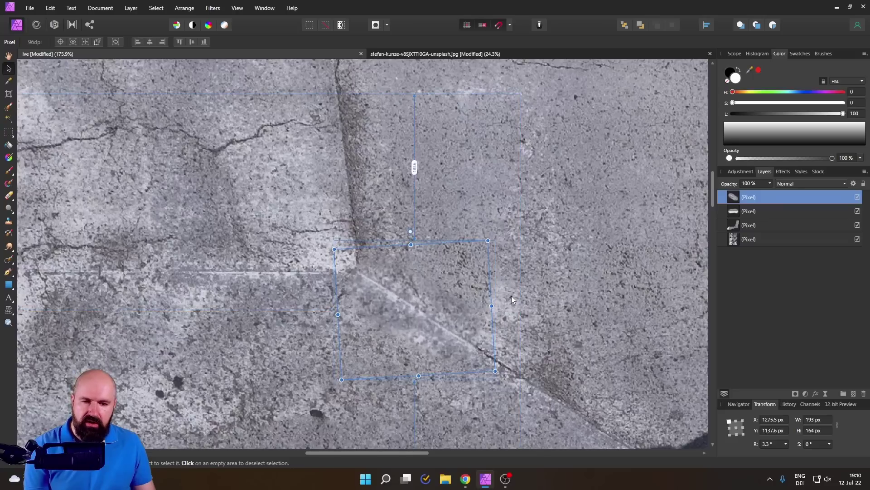
key("Right")
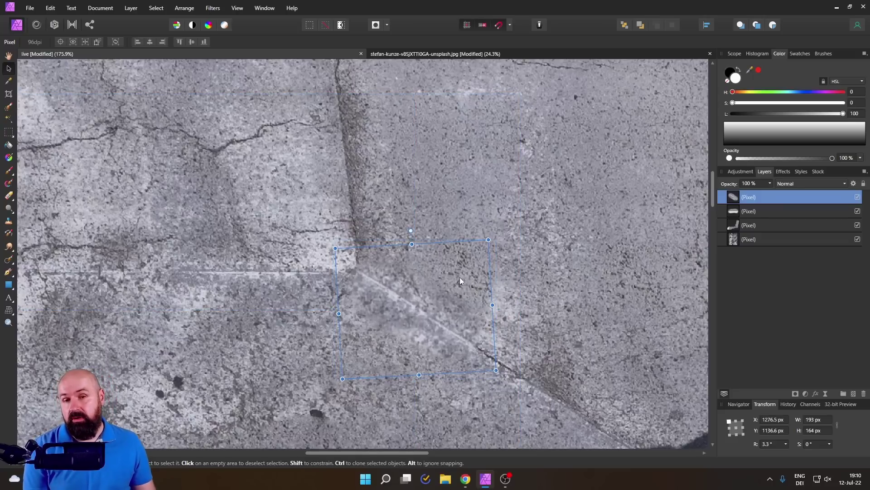
key("Down")
key("Right")
key("Right")
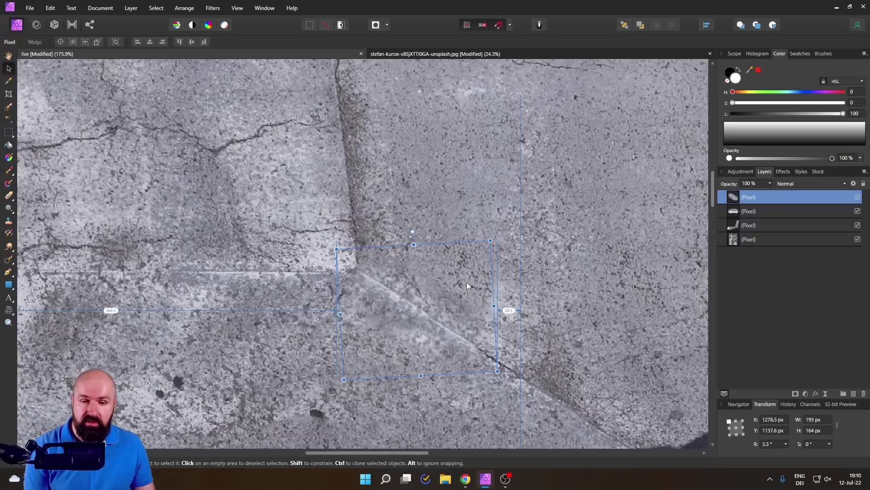
left_click(493, 205)
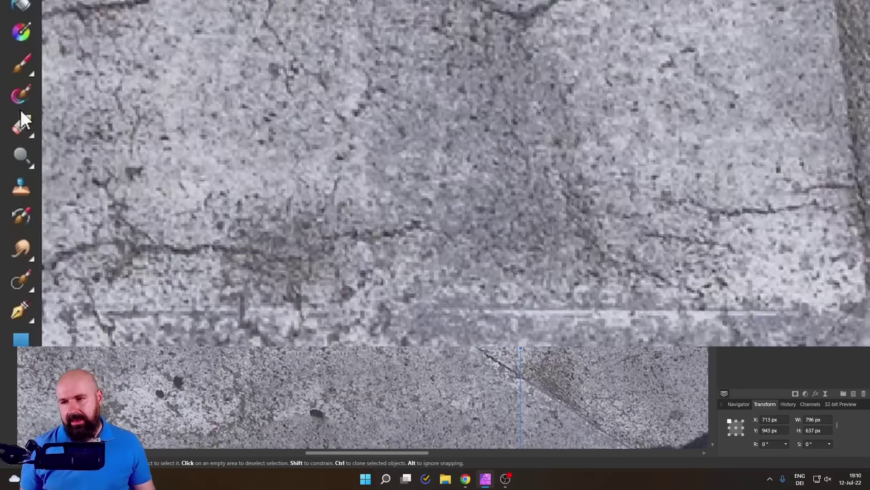
Set the Erase Brush to 21% opacity.
left_click(22, 123)
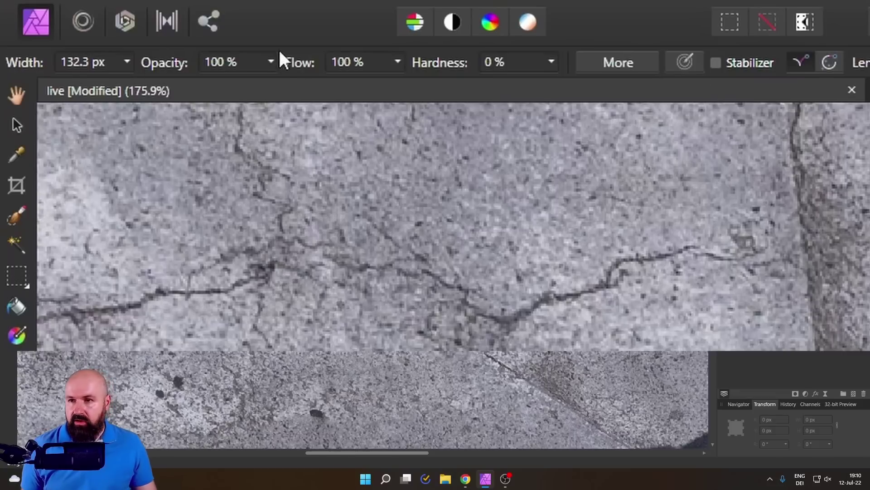
left_click(270, 62)
left_click_drag(168, 86, 155, 85)
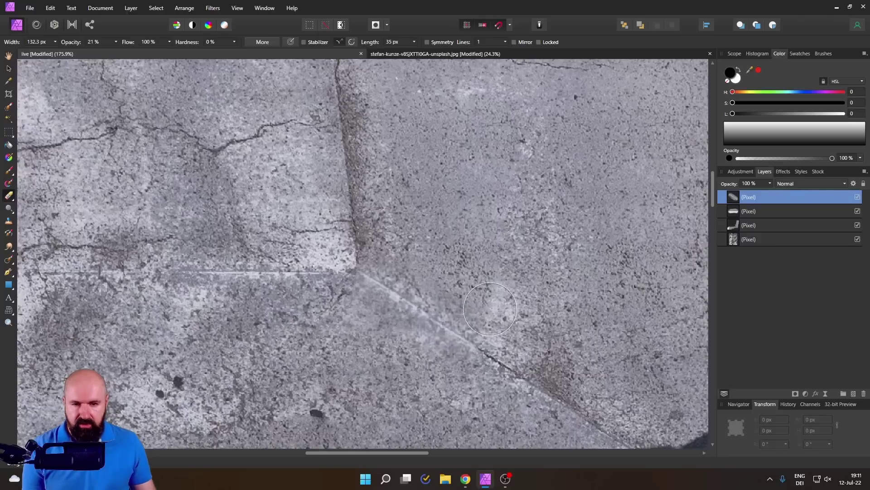
Zoom out, select the three patch layers and toggle them off and on to compare.
key("v")
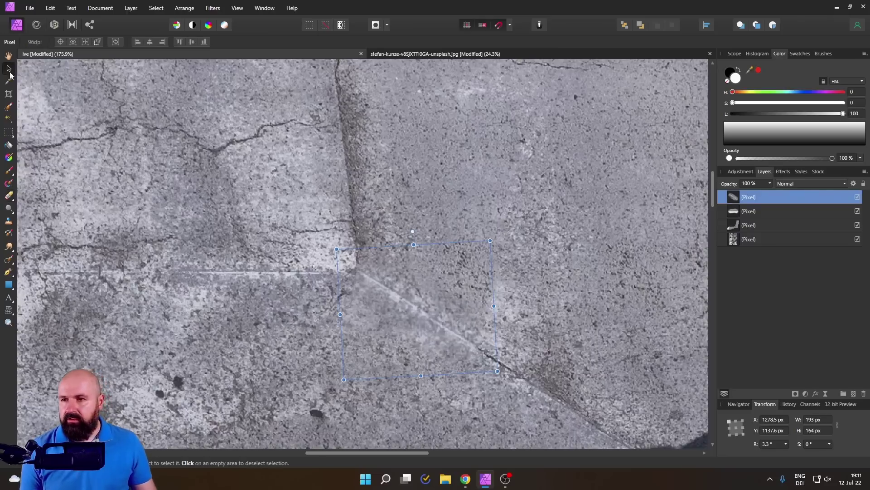
scroll(384, 310, "down", 5)
scroll(385, 312, "down", 4)
left_click(393, 408)
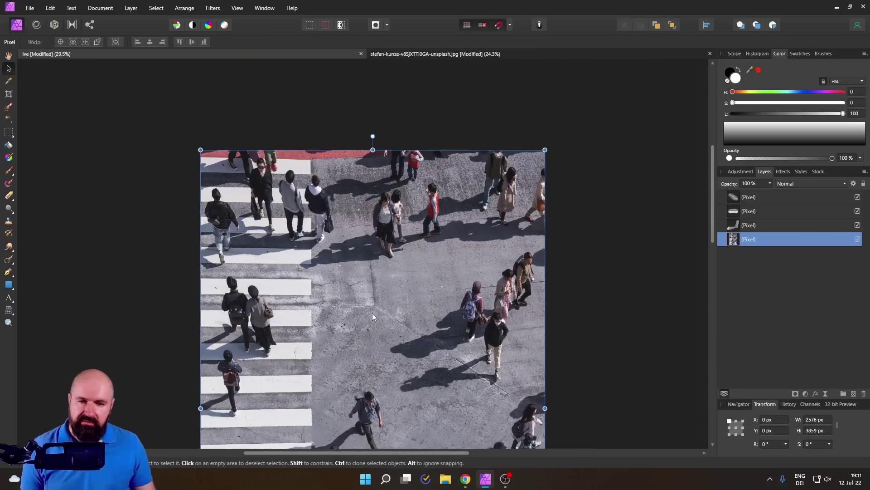
left_click(771, 196)
left_click(771, 225, "shift")
left_click(857, 225)
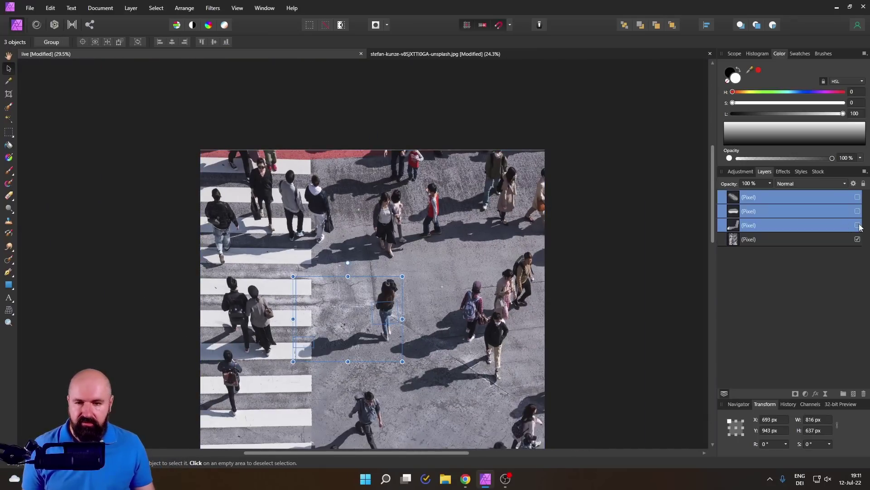
left_click(857, 225)
Compare the woman hidden and revealed once more, then bring up the tunnel photo.
scroll(425, 334, "up", 3)
scroll(423, 329, "up", 2)
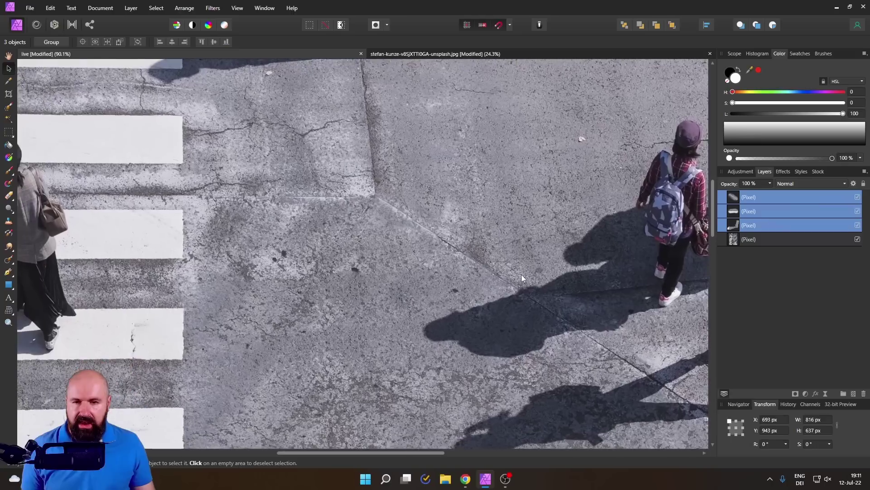
left_click(857, 225)
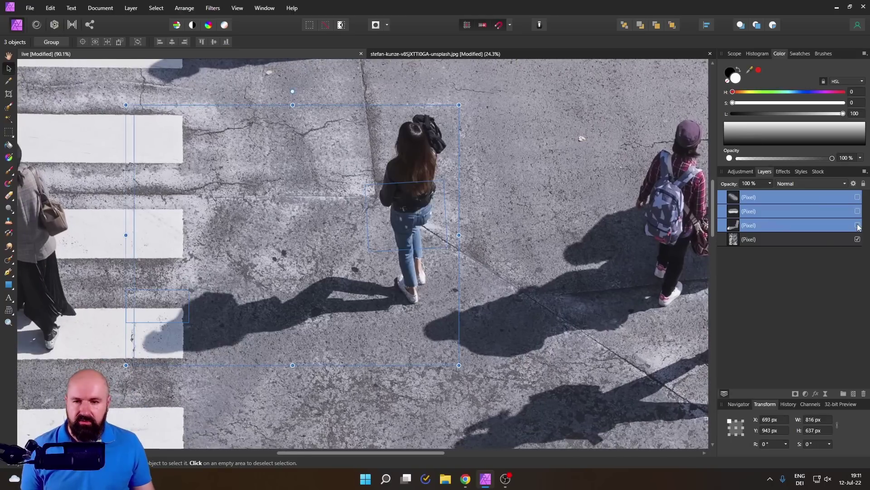
left_click(858, 225)
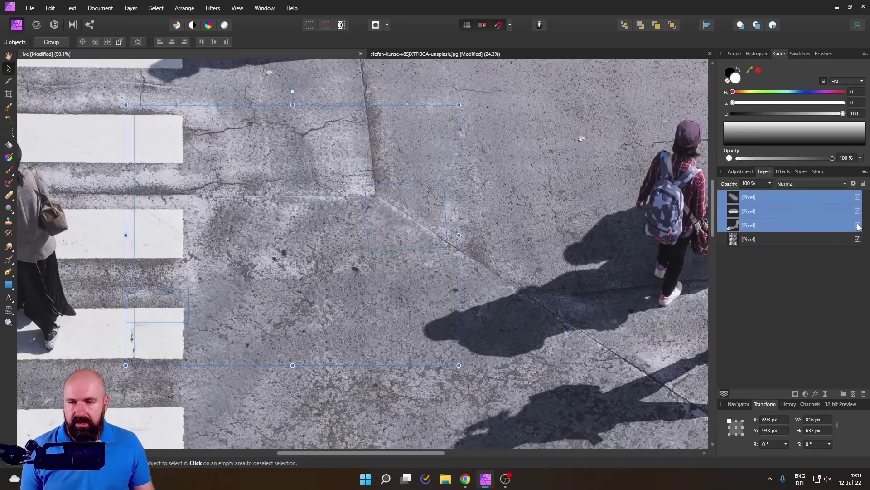
left_click(481, 55)
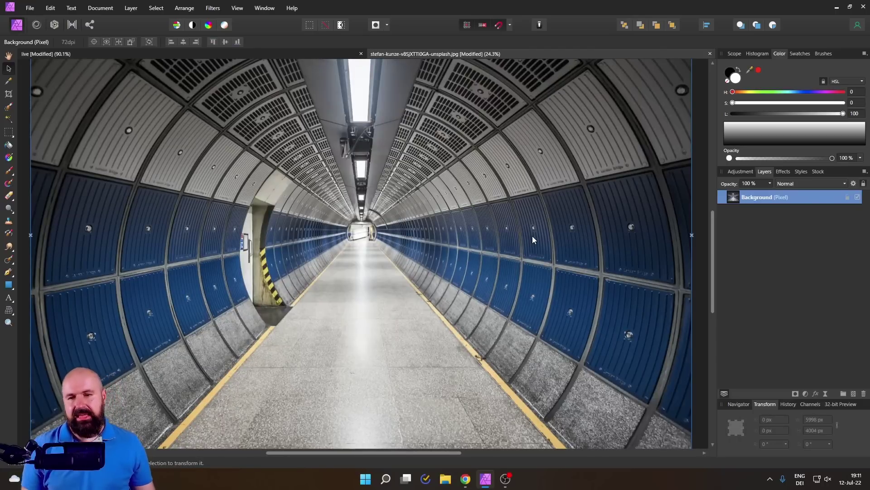
left_click(700, 297)
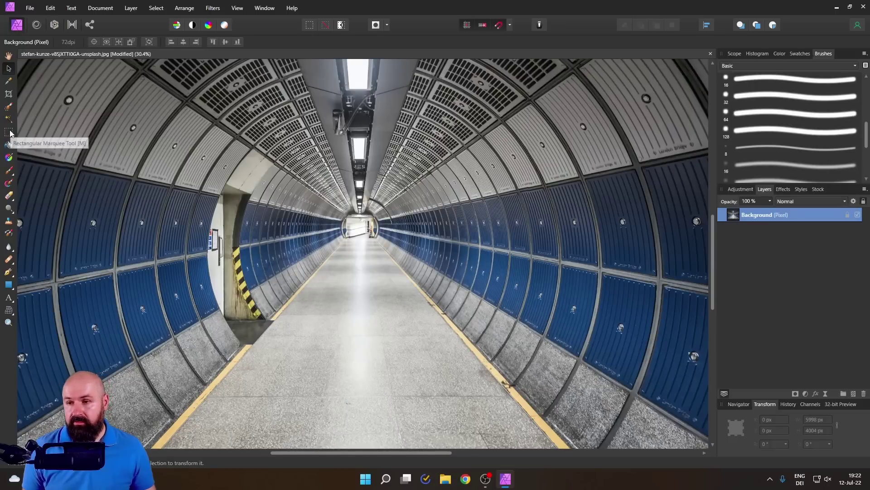
Copy a rectangular section of the right tunnel wall onto its own layer with Ctrl+J.
left_click(9, 133)
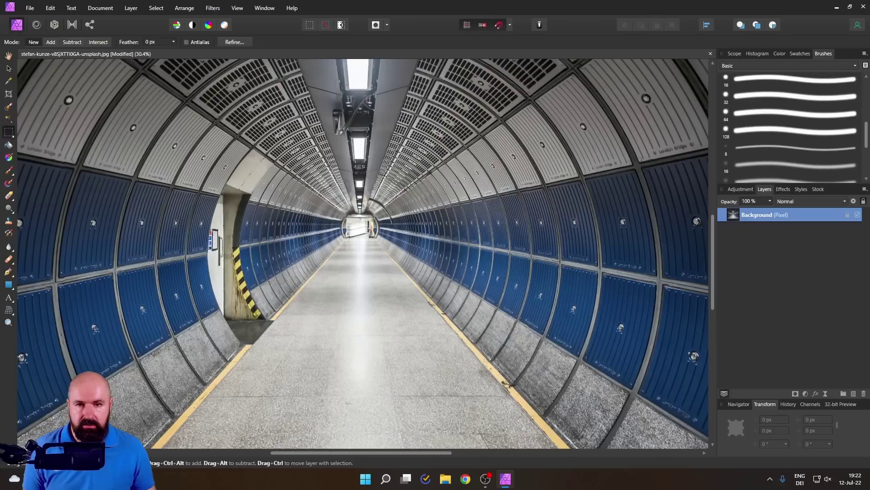
left_click_drag(397, 135, 559, 368)
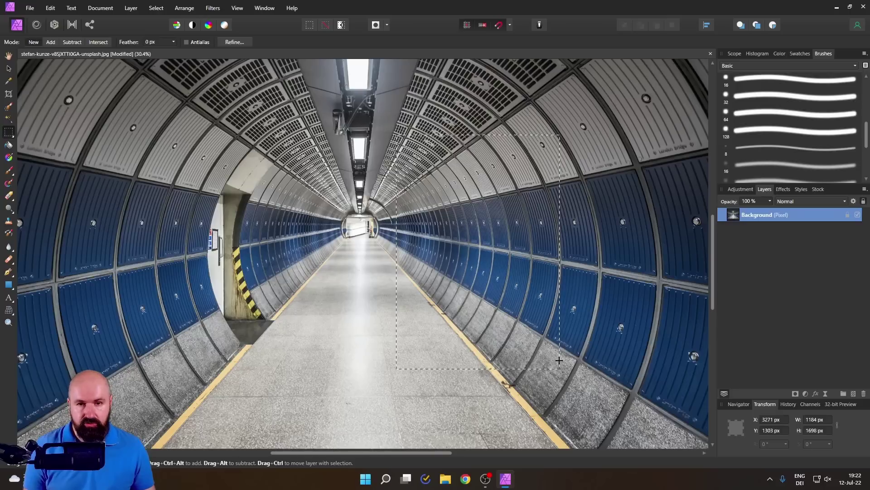
key("ctrl+j")
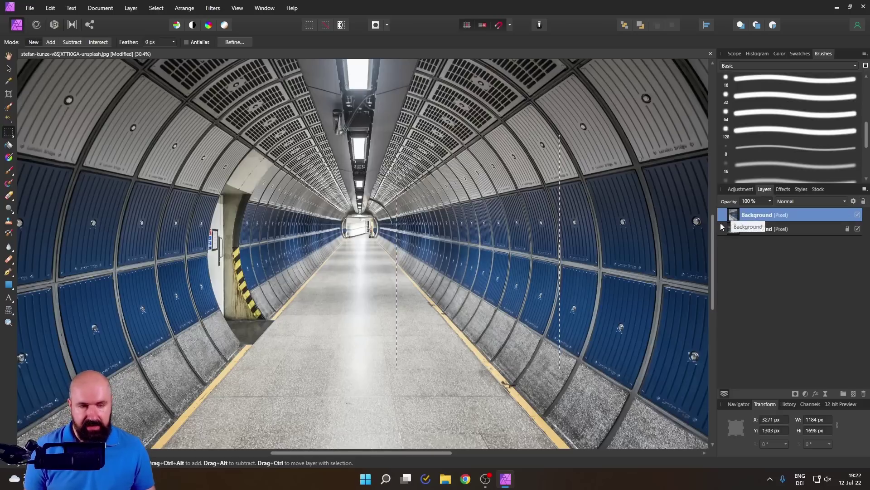
key("ctrl+d")
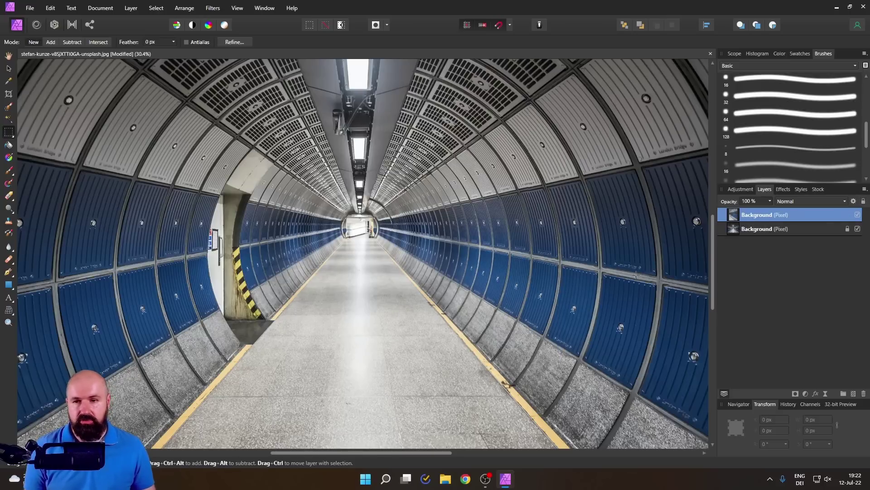
Flip the wall copy horizontally via Arrange > Flip Horizontal.
left_click(8, 68)
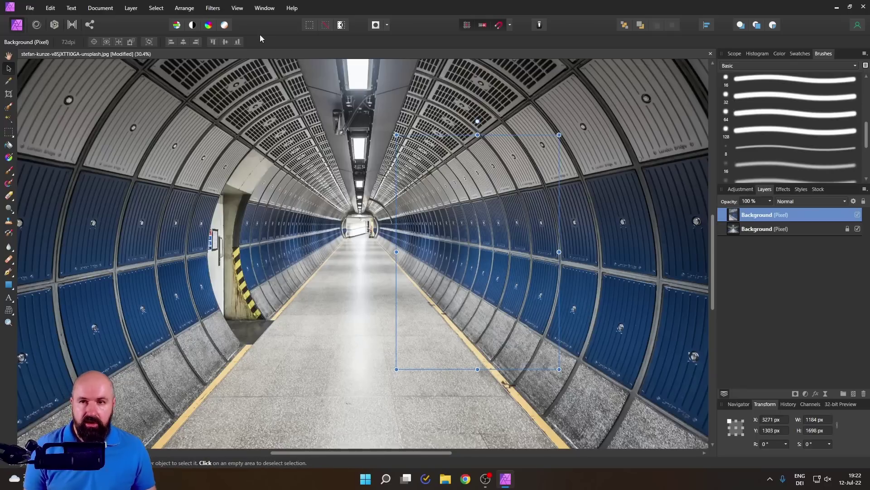
left_click(185, 9)
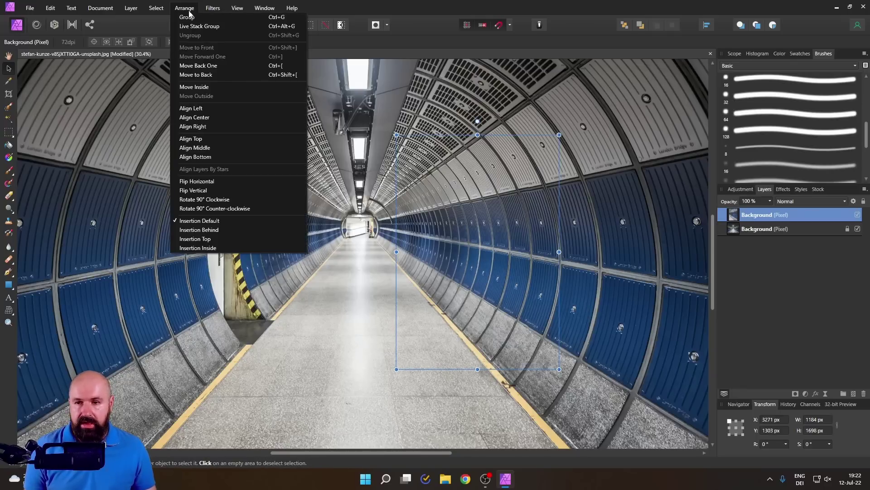
left_click(222, 182)
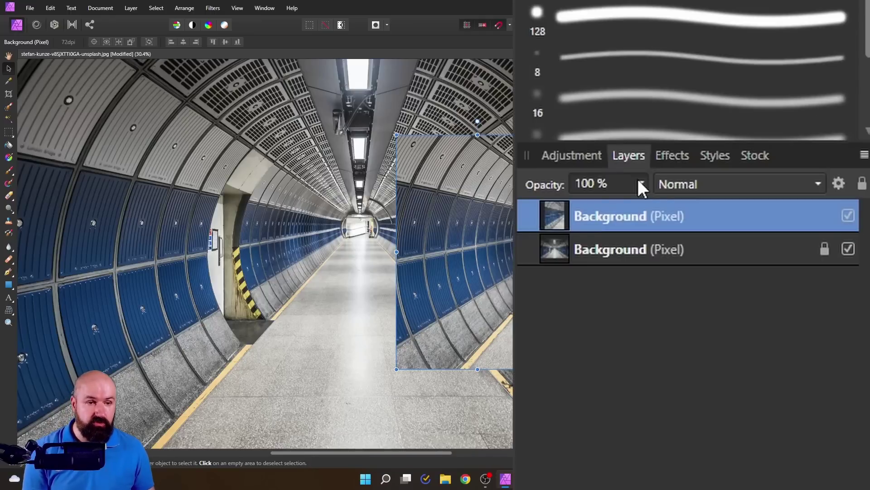
Set the wall copy to 70% opacity and position it over the left wall's door.
left_click(770, 201)
left_click_drag(769, 211, 756, 209)
left_click_drag(609, 202, 599, 203)
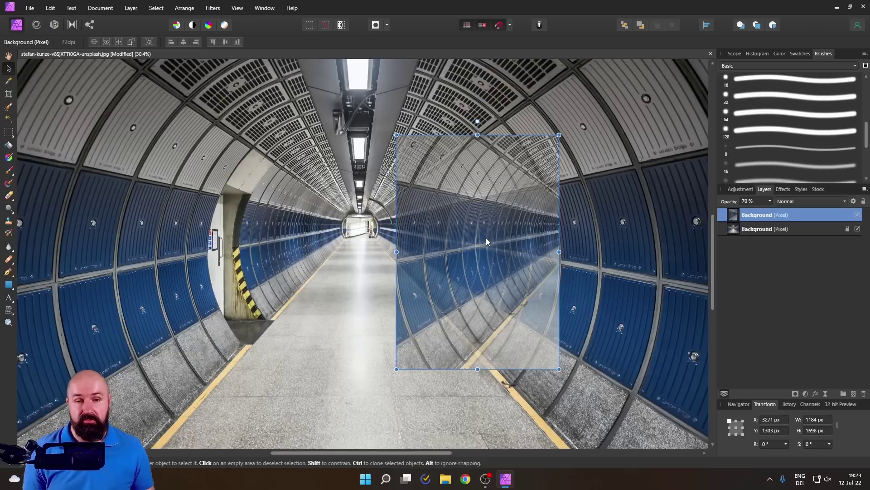
left_click_drag(486, 237, 249, 238)
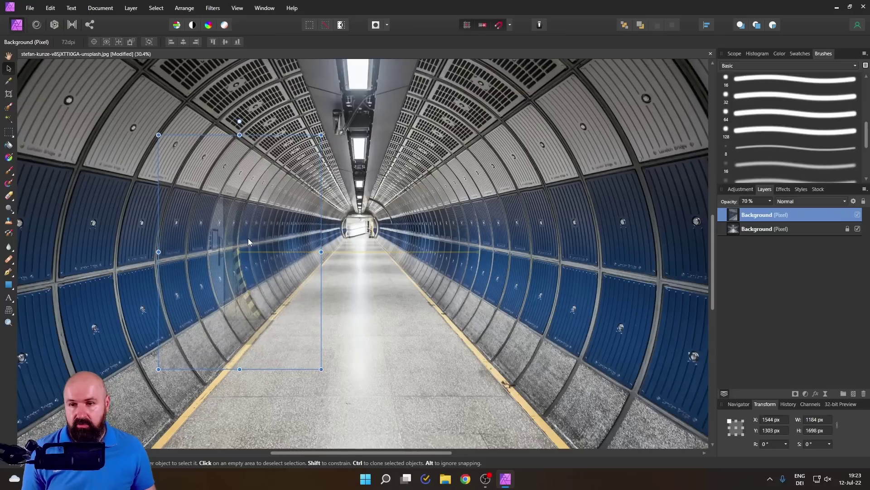
left_click_drag(249, 238, 249, 238)
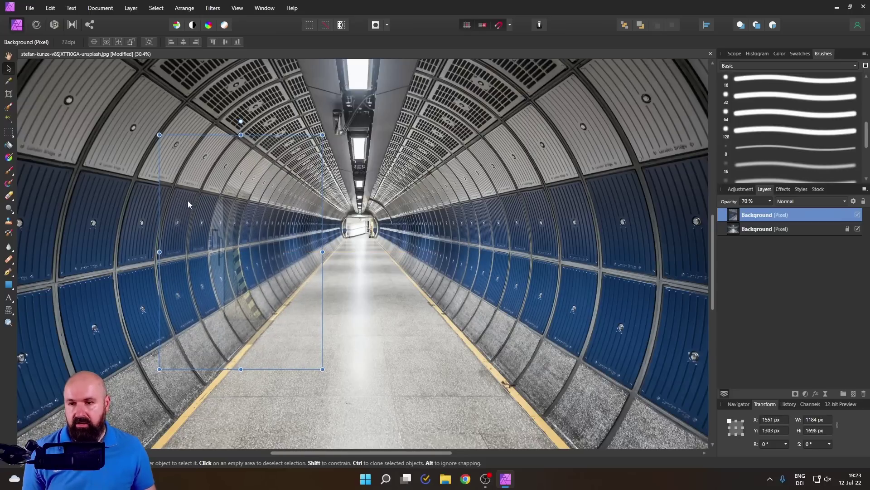
Nudge the translucent flipped wall copy two pixels left, then three right, to align its seams.
scroll(187, 201, "up", 4)
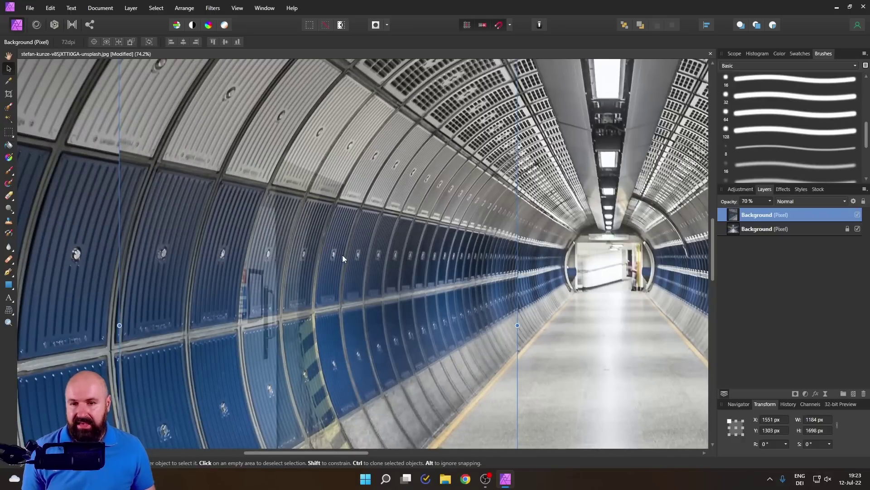
scroll(391, 259, "down", 4)
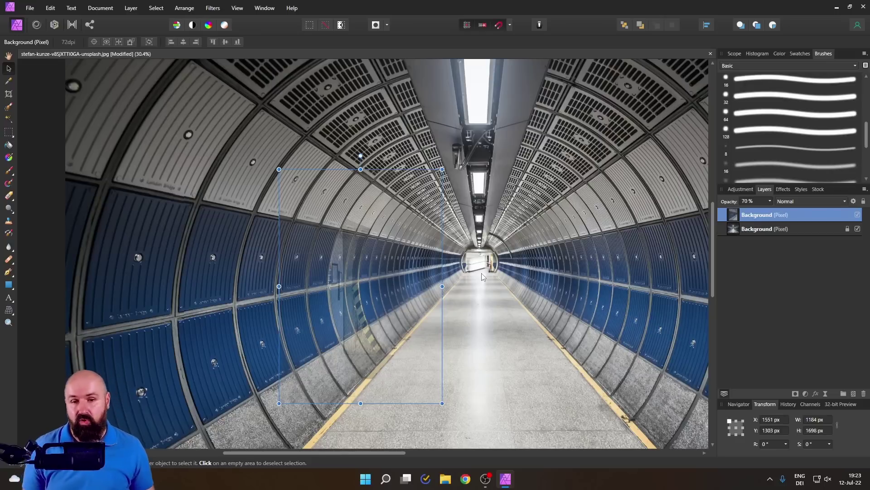
scroll(297, 286, "up", 5)
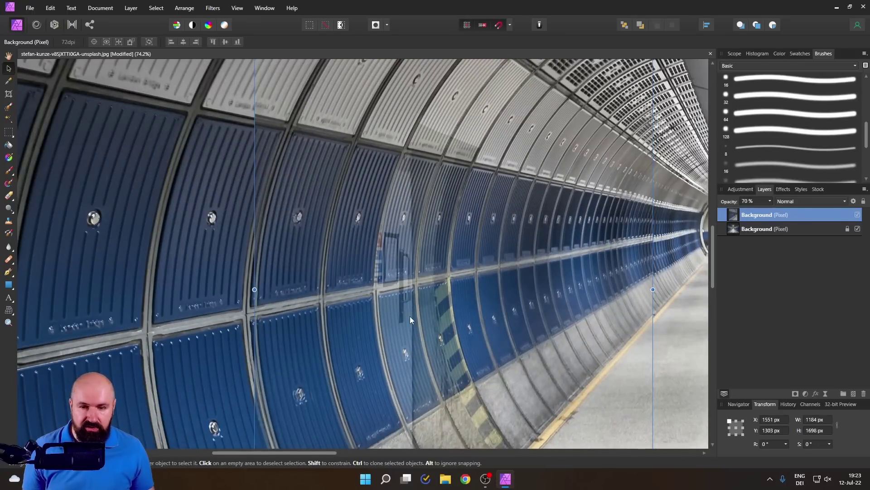
key("Left")
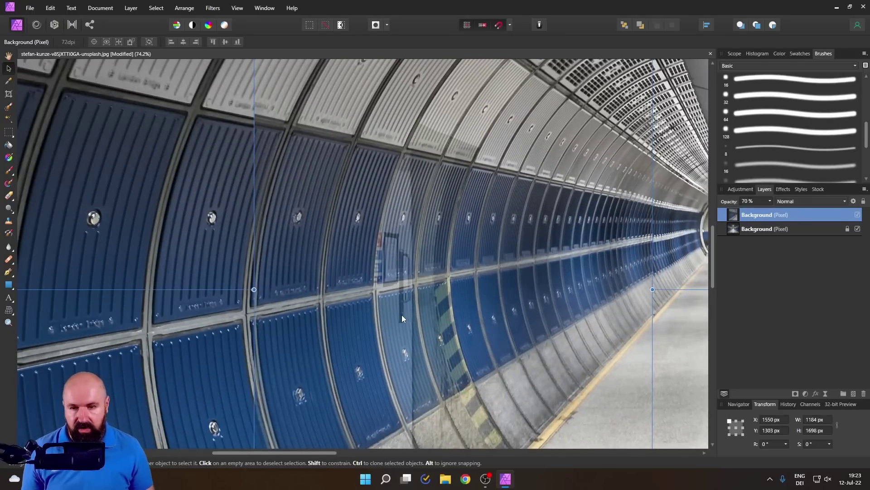
key("Left")
key("Left")
key("Left")
key("Left")
key("Right")
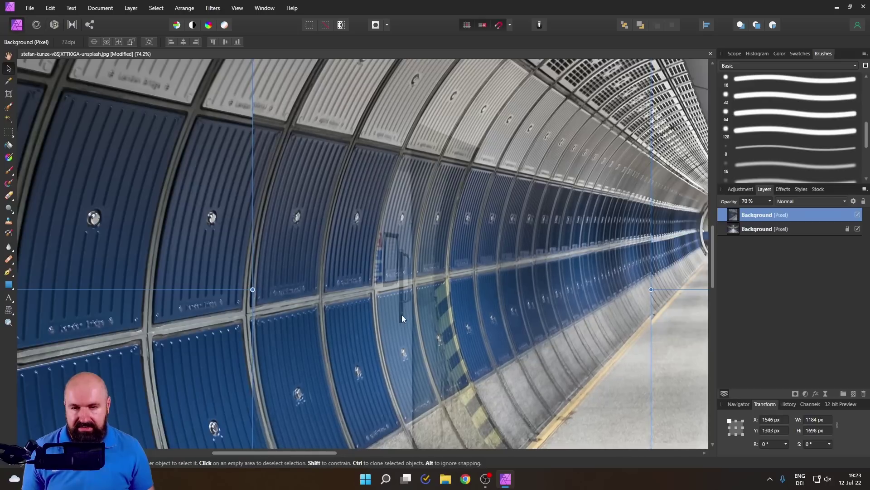
key("Right")
key("Right")
key("Right")
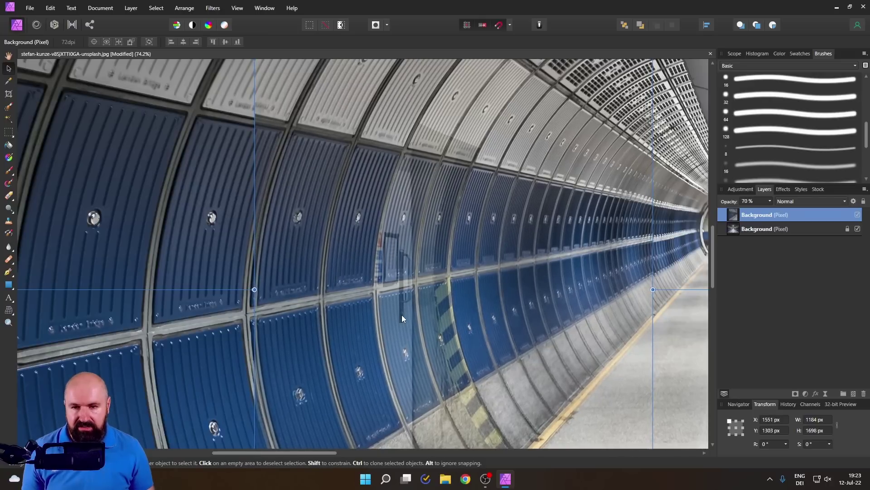
key("Right")
key("Right")
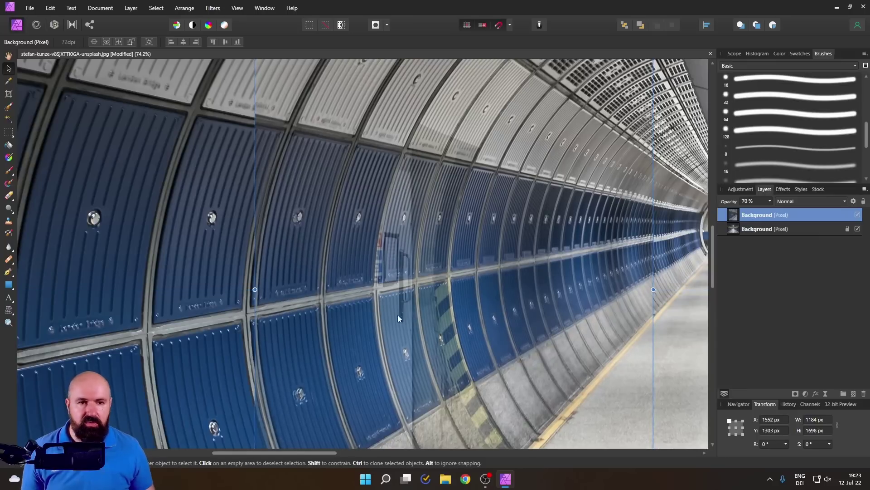
Zoom in and out to check the copy's seam alignment against the left wall.
scroll(631, 161, "down", 3)
scroll(508, 143, "up", 5)
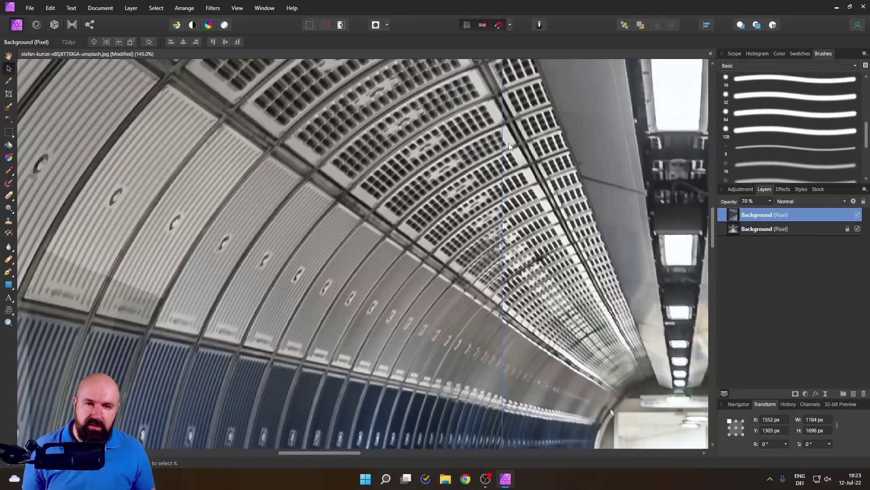
scroll(467, 262, "down", 3)
scroll(473, 80, "up", 2)
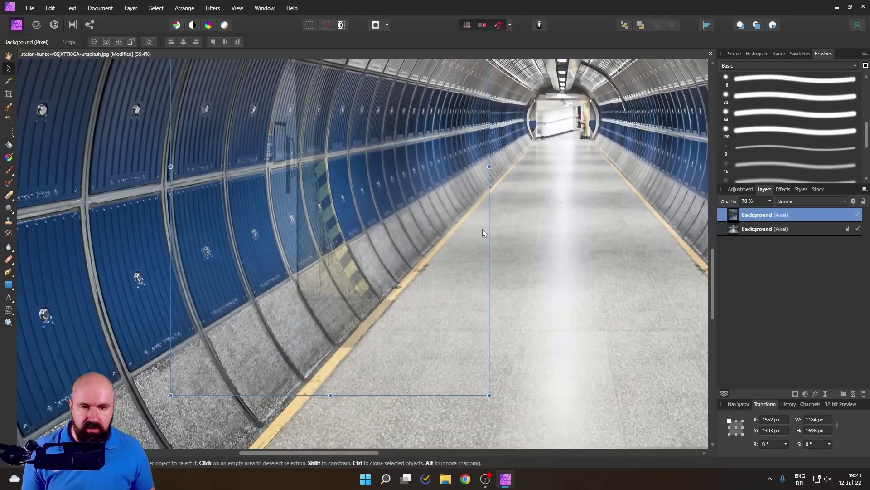
scroll(499, 195, "up", 2)
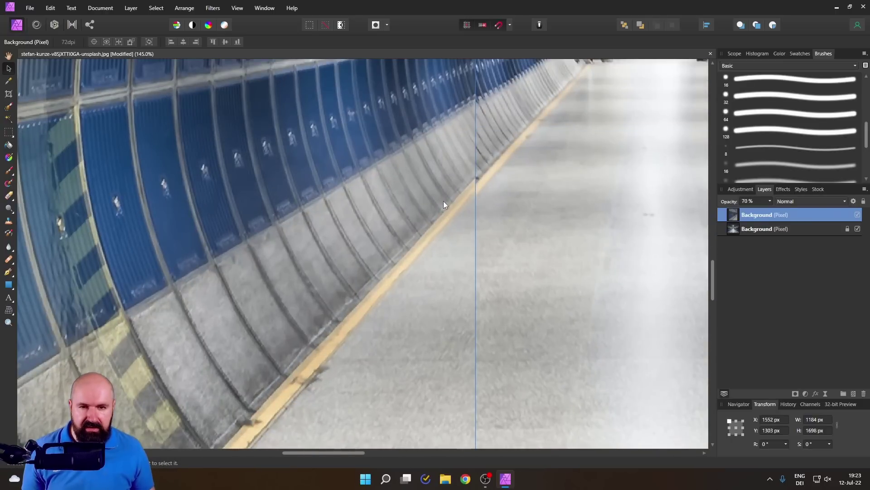
scroll(443, 201, "down", 3)
scroll(404, 235, "down", 2)
scroll(504, 191, "up", 2)
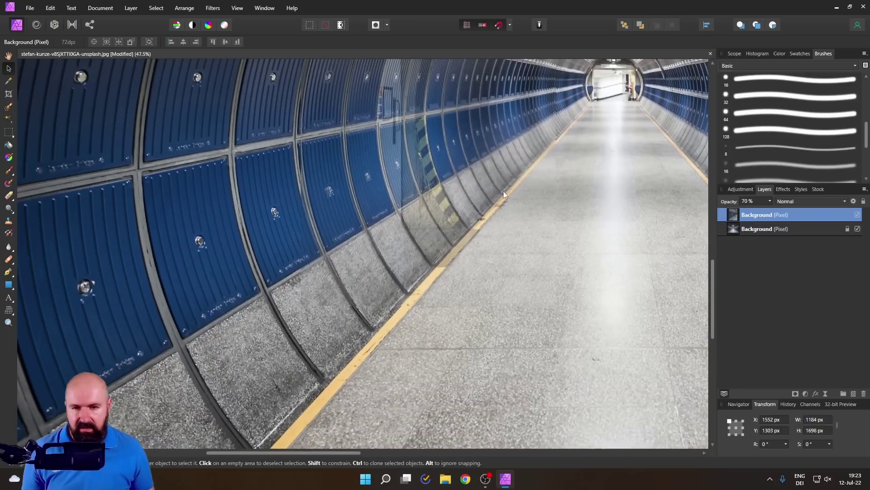
scroll(400, 316, "up", 2)
scroll(400, 316, "down", 1)
scroll(427, 233, "down", 1)
scroll(417, 220, "down", 1)
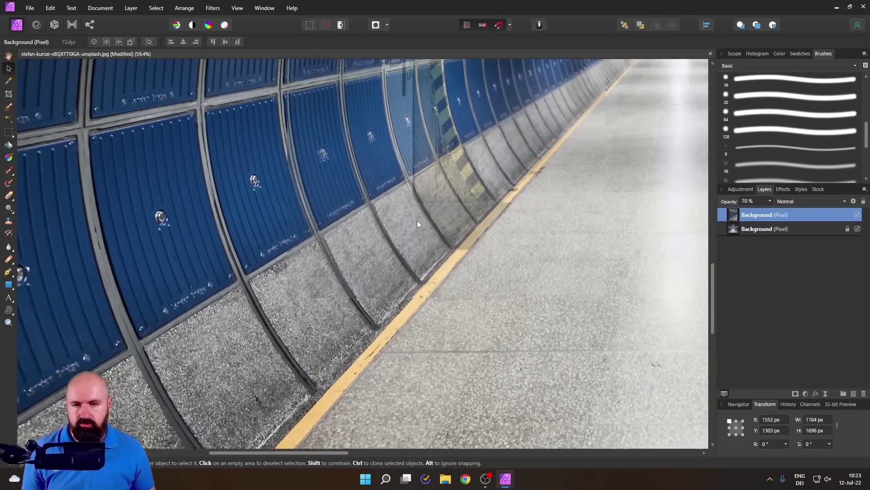
scroll(402, 233, "down", 1)
scroll(402, 233, "down", 1)
scroll(413, 220, "down", 1)
scroll(399, 130, "up", 1)
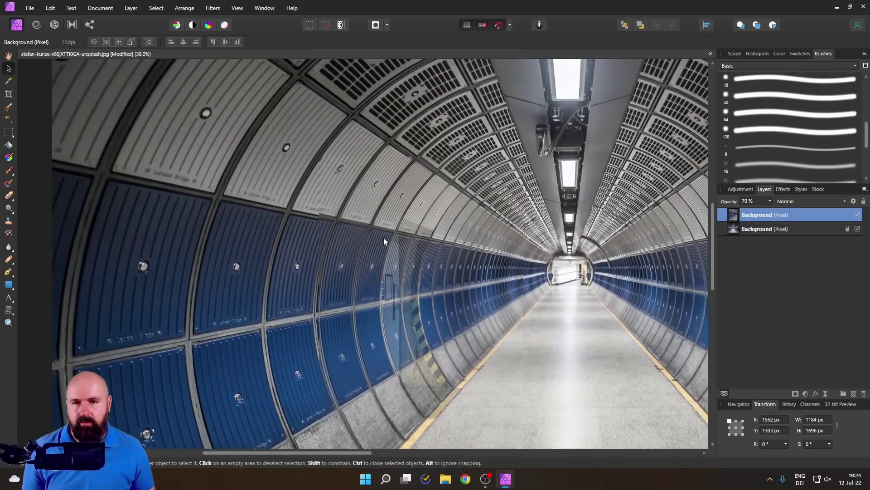
Start a perspective warp on the wall copy and reposition its top-left corner.
scroll(383, 237, "up", 1)
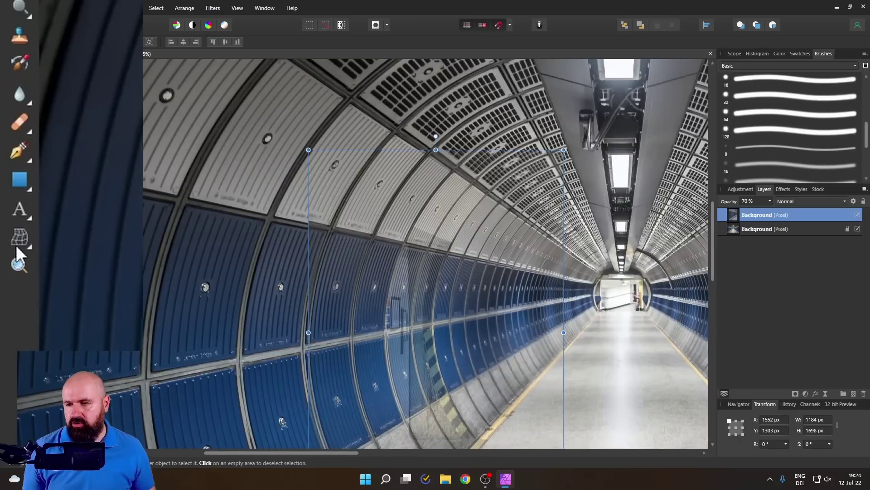
left_click(24, 241)
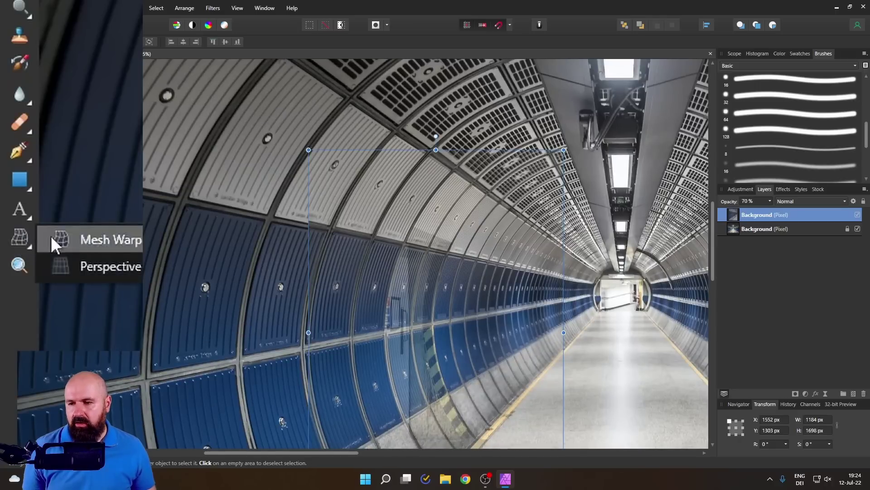
left_click(103, 263)
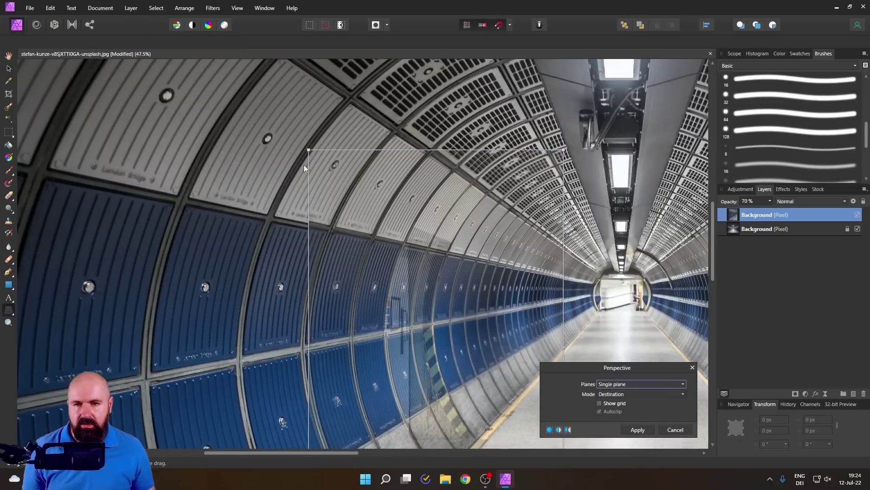
scroll(309, 151, "up", 2)
scroll(310, 154, "up", 3)
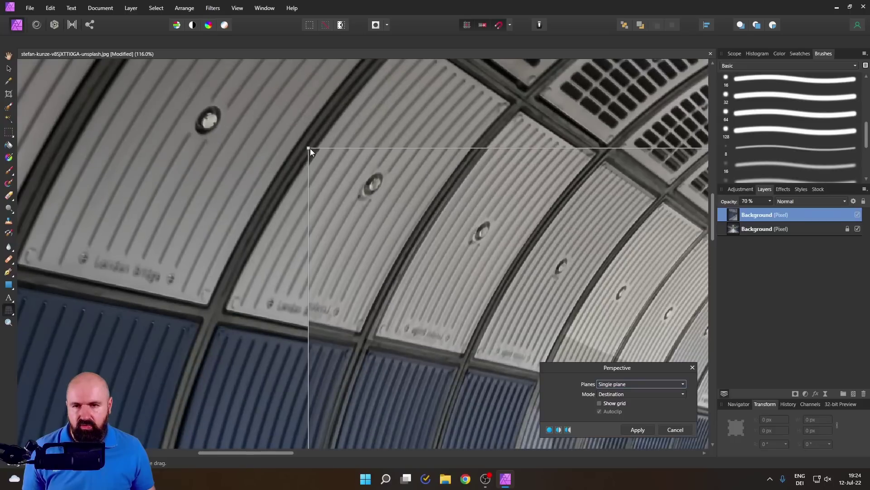
left_click_drag(308, 147, 309, 144)
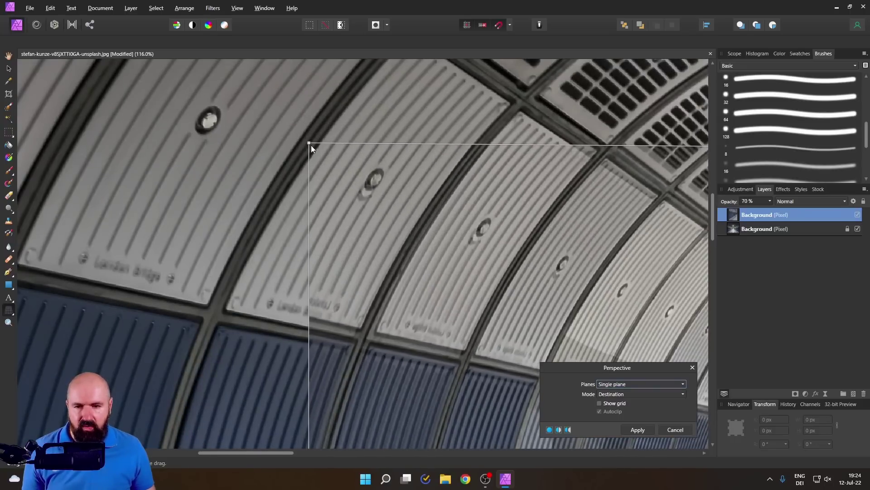
left_click_drag(309, 143, 303, 151)
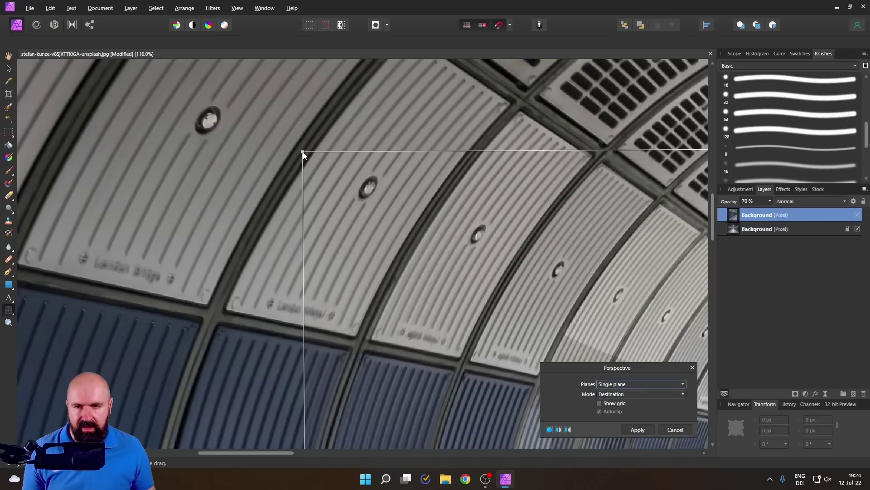
Fit the bottom-right corner to the floor line and the top-right corner to the ceiling seam.
key("ctrl+0")
scroll(408, 299, "up", 3)
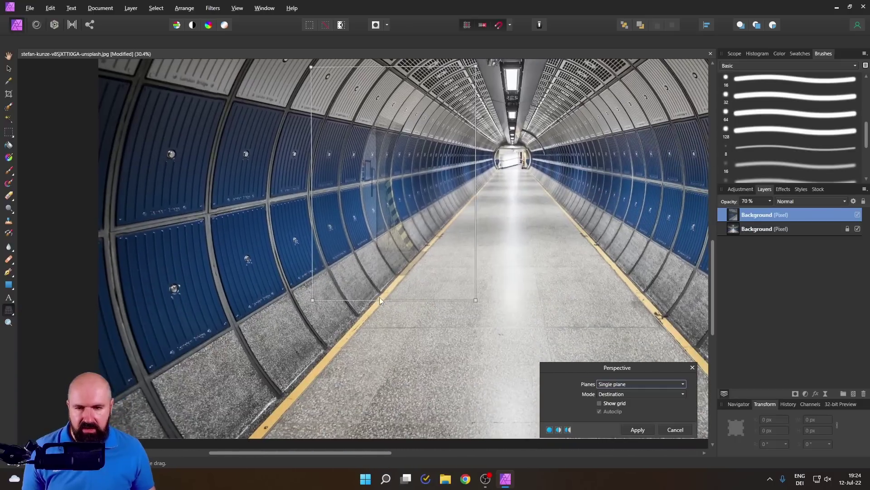
scroll(343, 331, "up", 2)
scroll(363, 313, "up", 1)
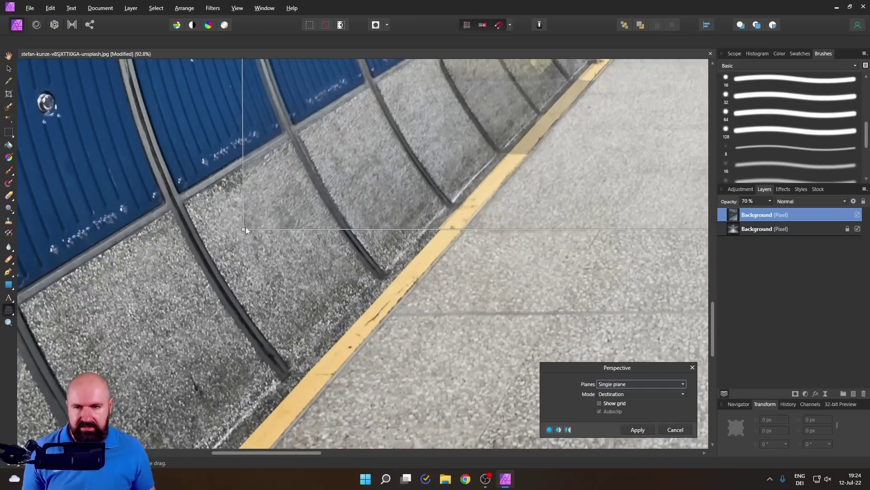
scroll(454, 287, "right", 3)
scroll(454, 288, "up", 1)
scroll(555, 260, "right", 2)
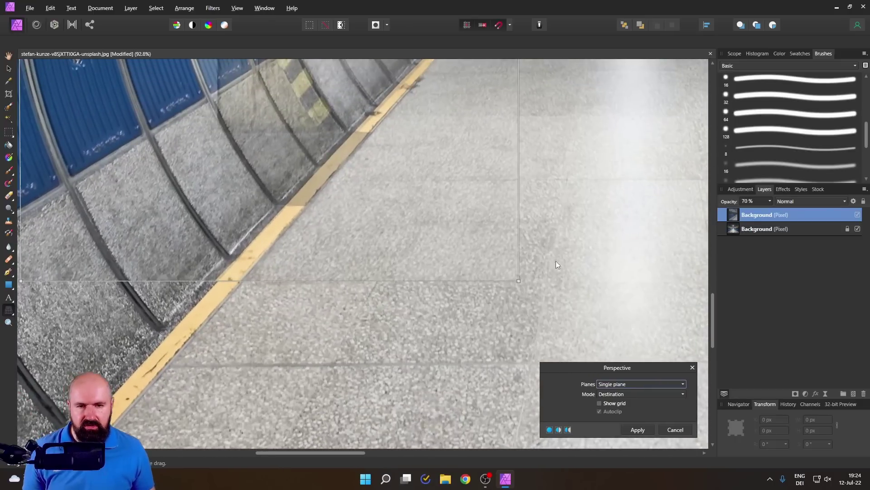
left_click_drag(519, 280, 523, 278)
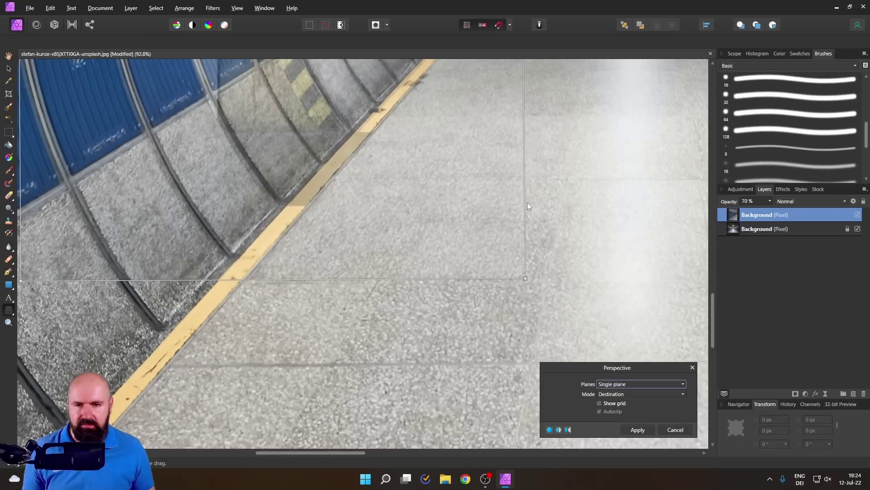
scroll(526, 202, "down", 3)
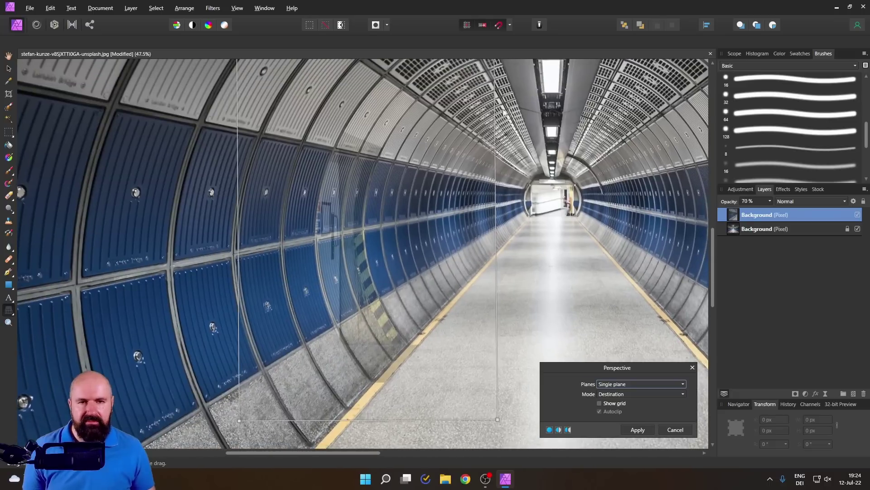
scroll(503, 93, "up", 1)
scroll(501, 136, "up", 2)
scroll(490, 218, "up", 1)
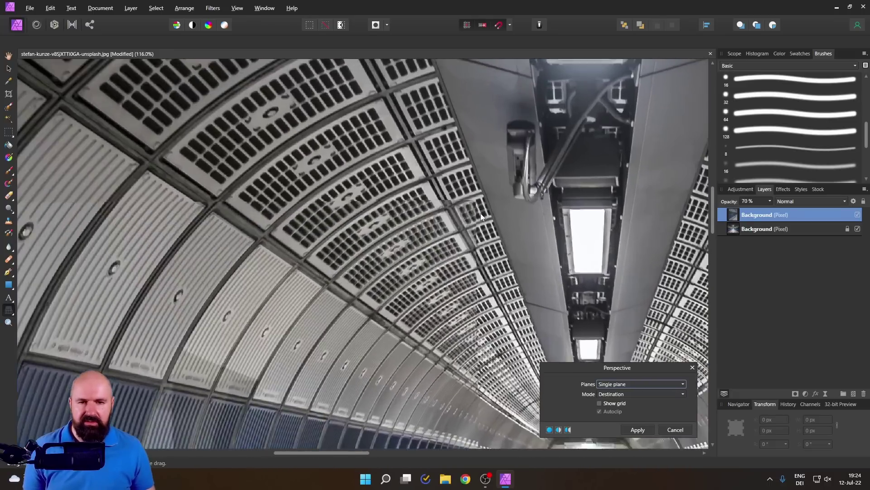
scroll(478, 206, "up", 2)
scroll(476, 204, "up", 1)
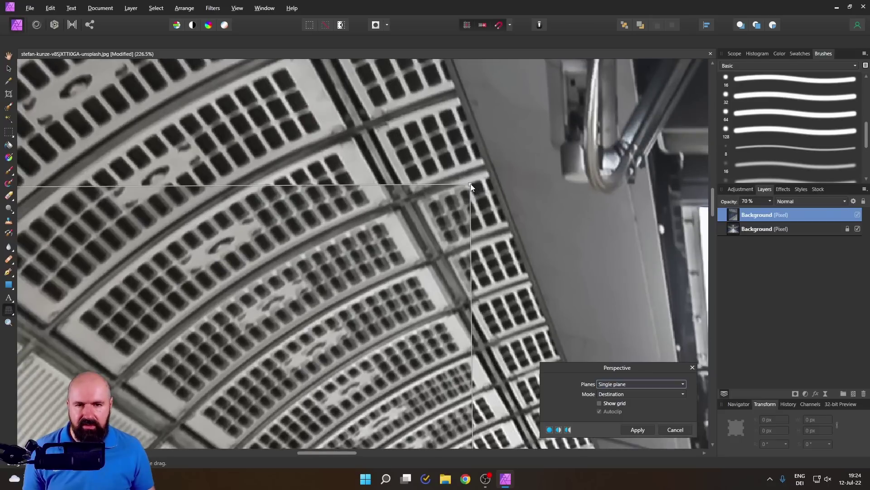
left_click_drag(471, 187, 465, 183)
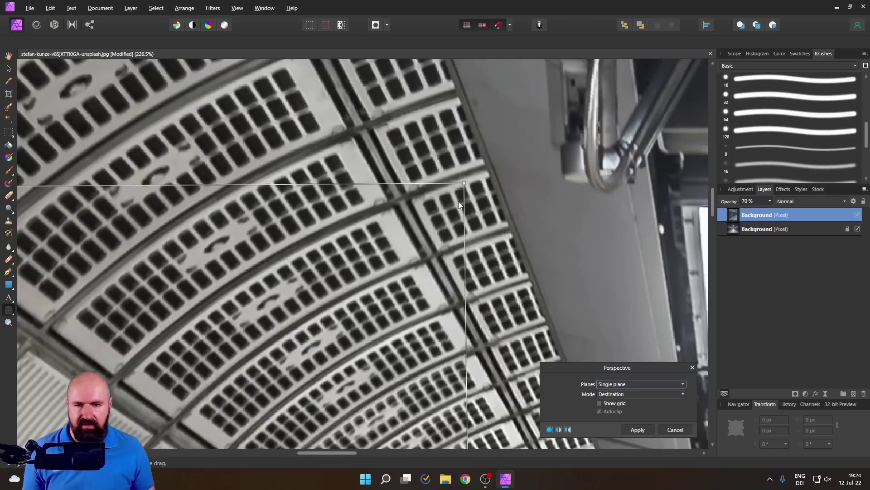
scroll(459, 201, "down", 3)
scroll(510, 167, "down", 3)
scroll(429, 281, "down", 3)
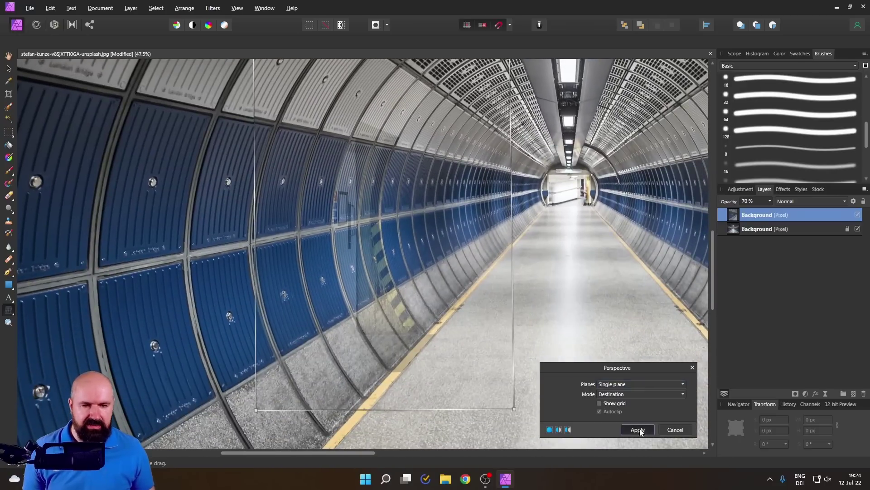
Apply the perspective warp and raise the wall copy's opacity to 100%.
left_click(638, 429)
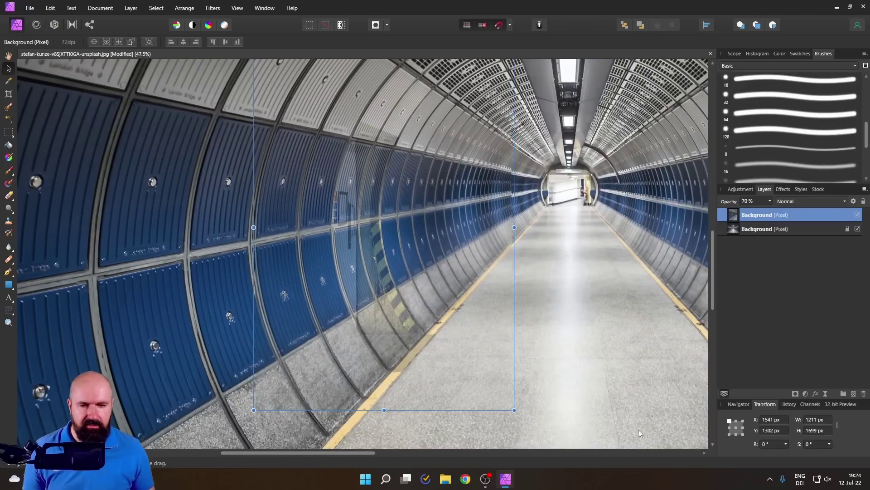
left_click(771, 200)
left_click_drag(775, 211, 791, 210)
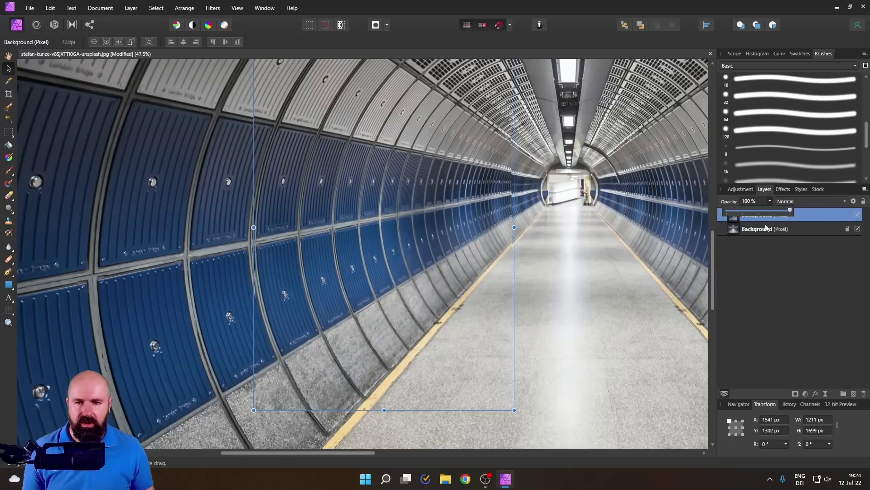
Deselect with Ctrl+D and zoom to judge how the opaque copy hides the door.
left_click(591, 308)
key("ctrl+d")
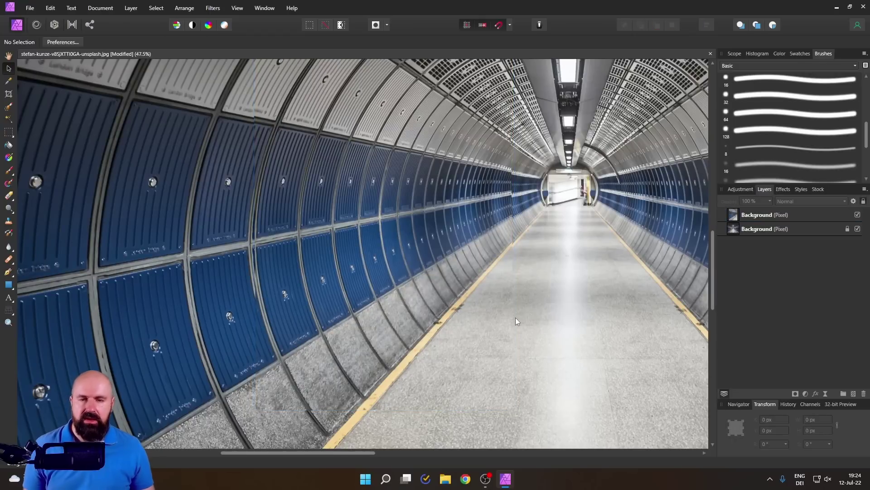
scroll(557, 208, "up", 5)
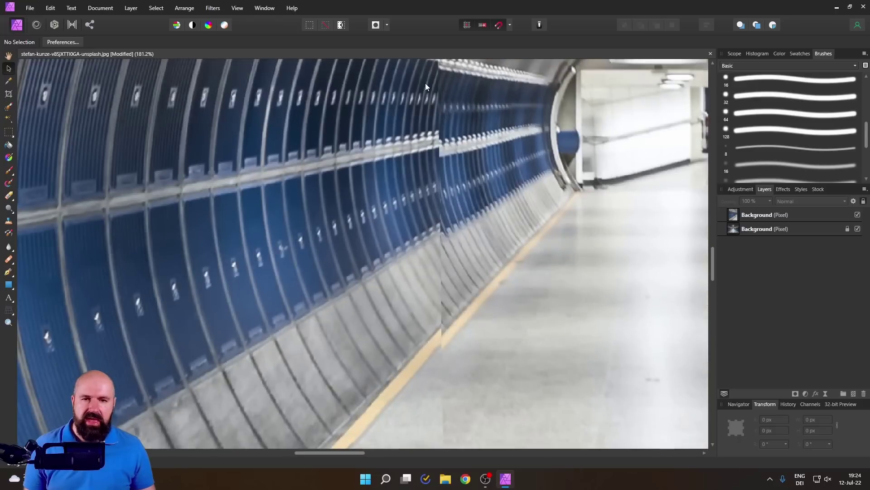
scroll(439, 323, "down", 6)
scroll(508, 289, "up", 2)
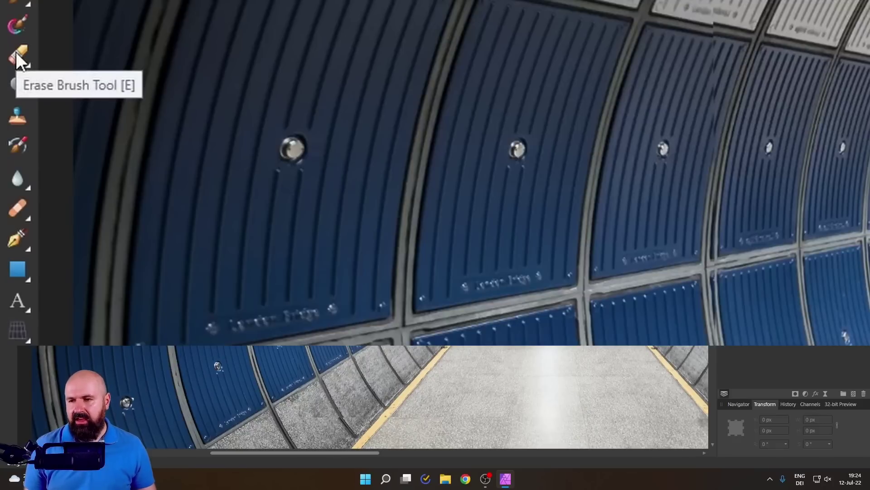
Choose the Erase Brush Tool, select the flipped wall copy layer and toggle its visibility.
left_click(16, 53)
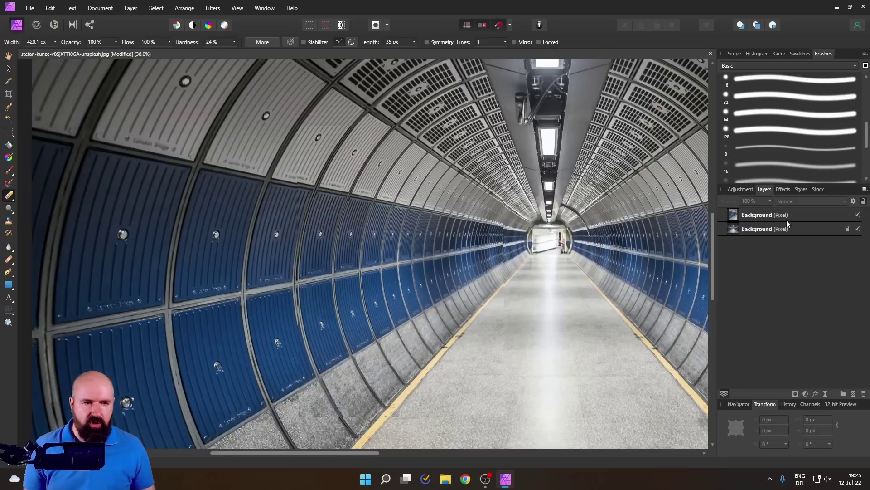
left_click(761, 220)
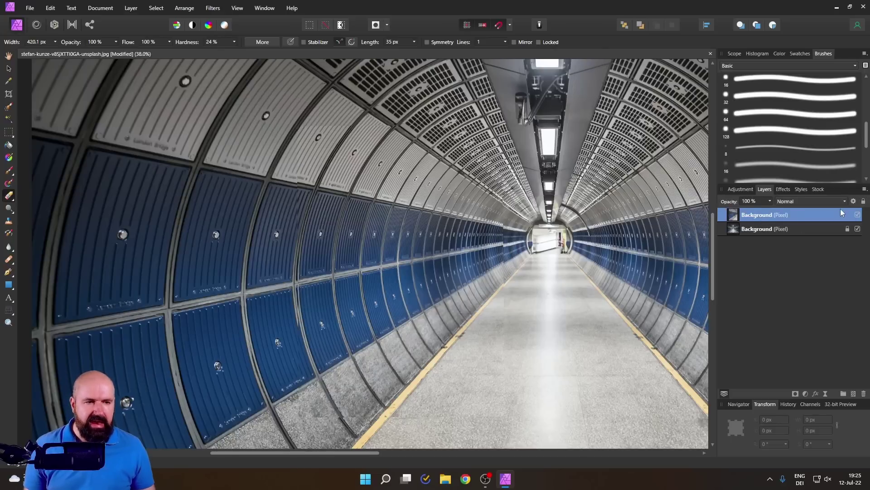
left_click(857, 215)
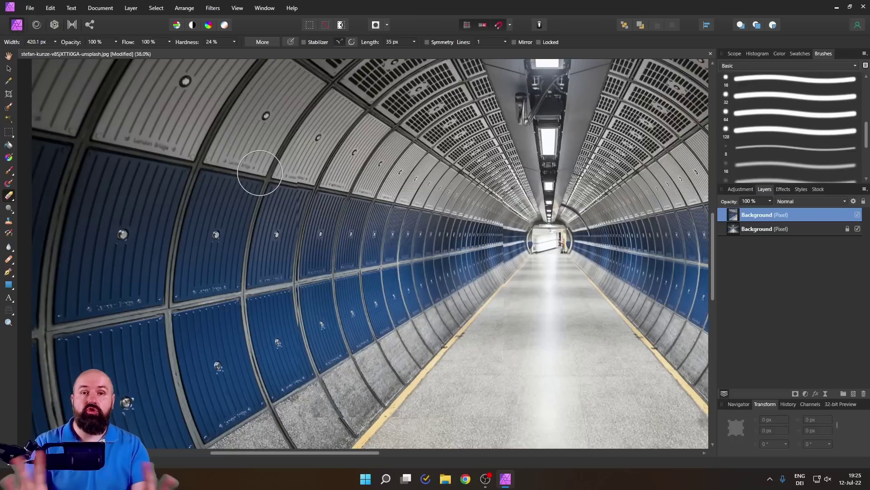
Inspect the copy's edges around the tunnel, hiding and showing it to check the blend.
scroll(287, 189, "up", 2)
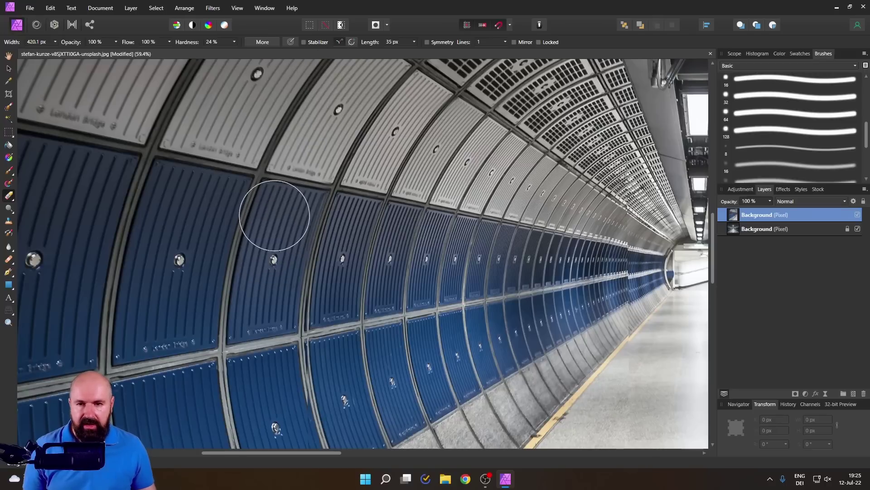
scroll(272, 253, "down", 2)
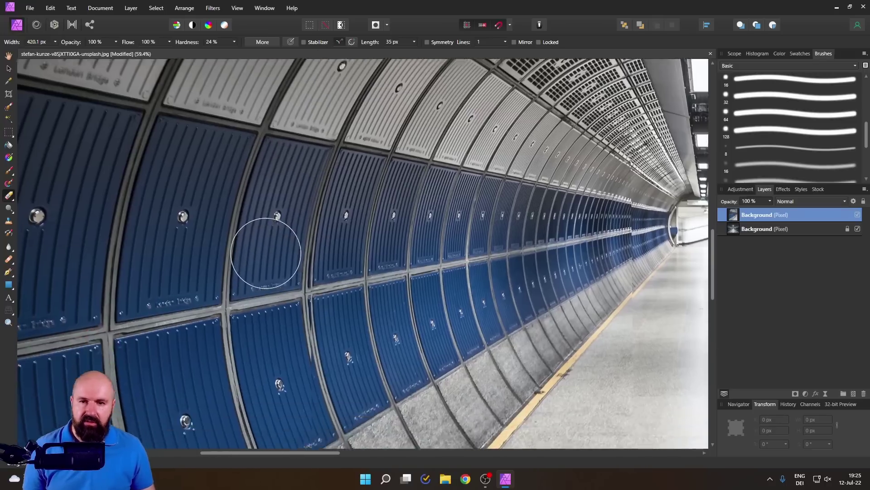
scroll(253, 267, "down", 3)
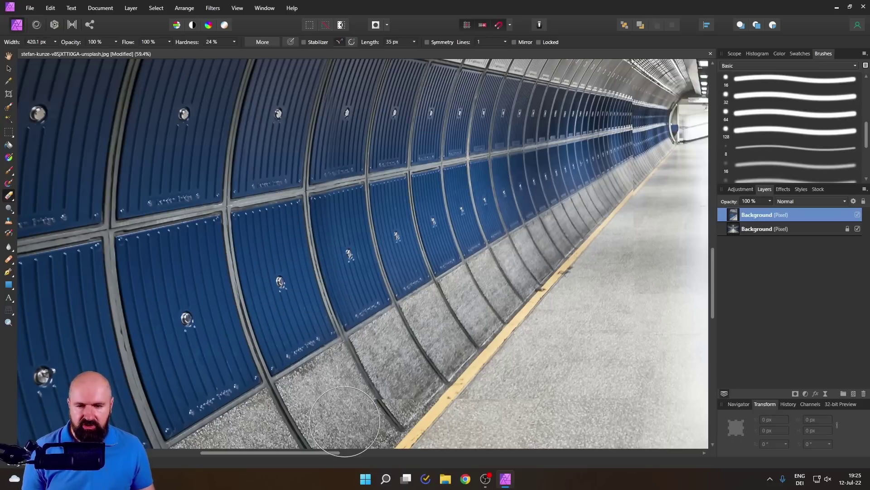
scroll(426, 399, "down", 2)
scroll(426, 399, "right", 2)
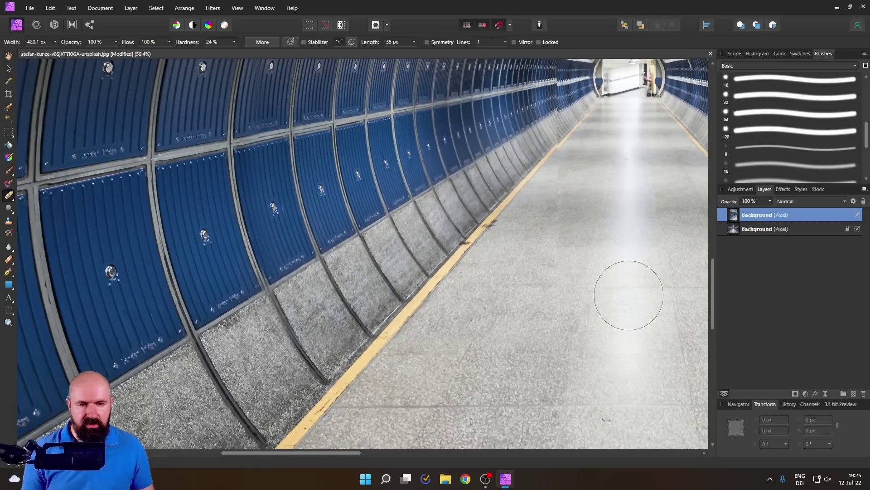
scroll(629, 295, "up", 2)
scroll(629, 295, "right", 2)
scroll(558, 236, "up", 3)
scroll(558, 236, "right", 1)
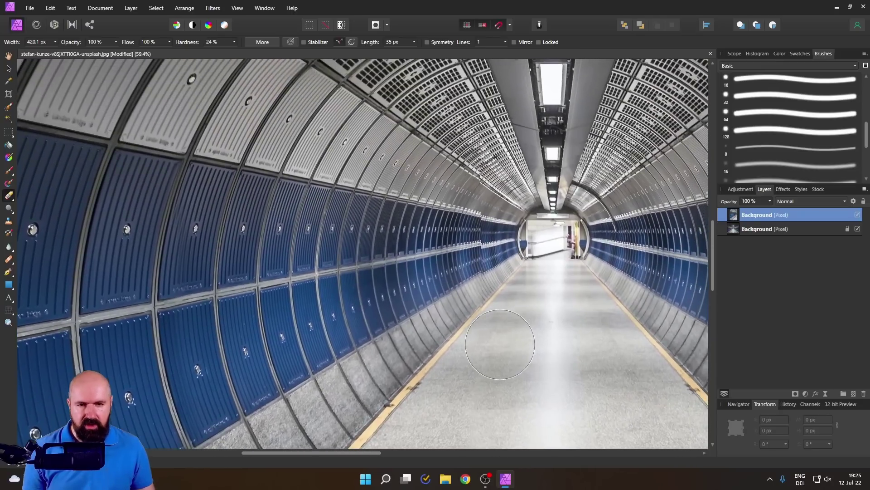
scroll(528, 202, "up", 3)
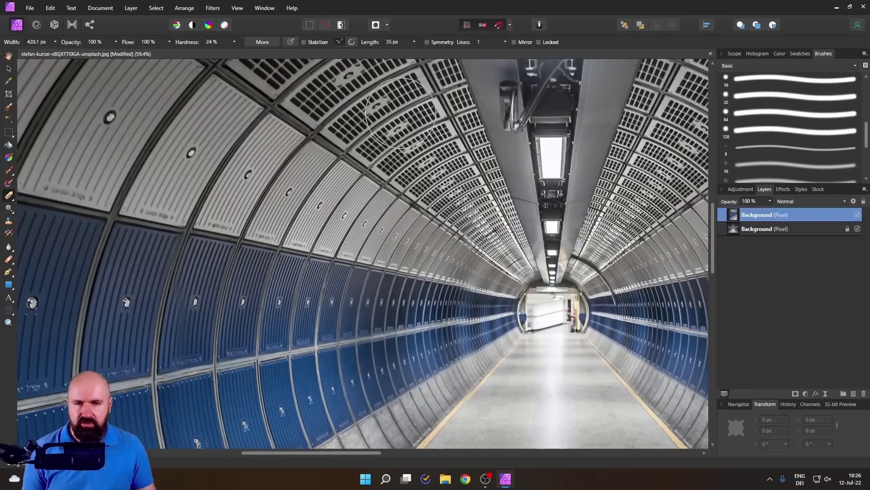
left_click(858, 215)
left_click(858, 215)
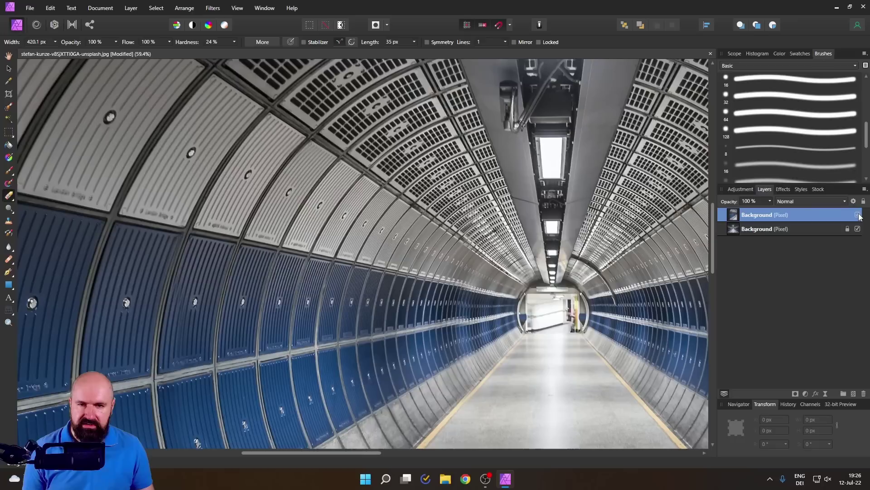
left_click(858, 214)
left_click(858, 215)
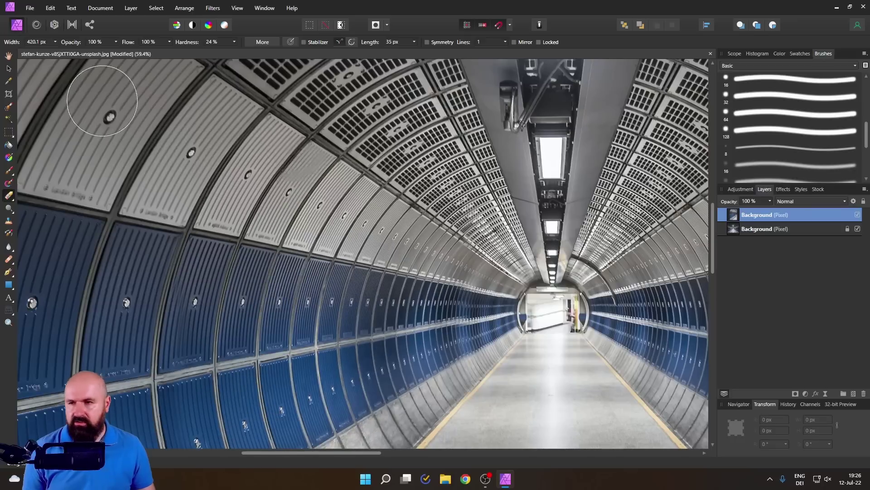
Shift the wall copy upward with the Move Tool and pick the Perspective warp.
left_click(9, 69)
left_click_drag(517, 326, 520, 195)
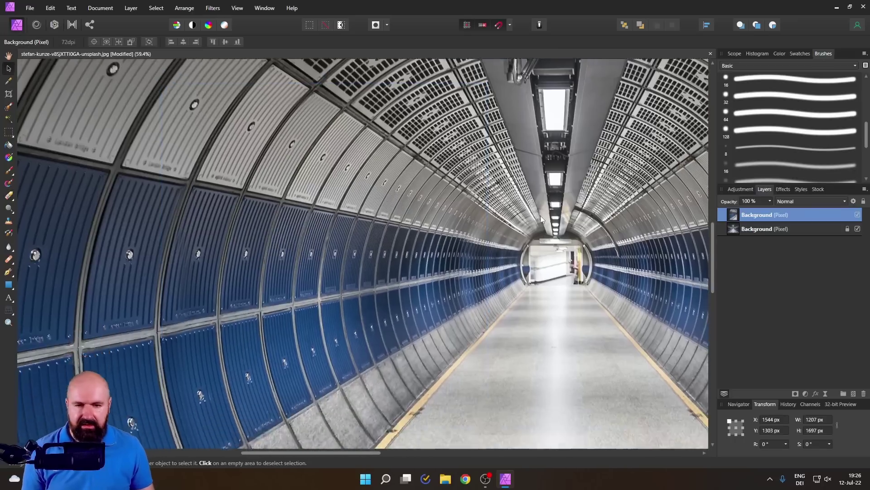
left_click(9, 311)
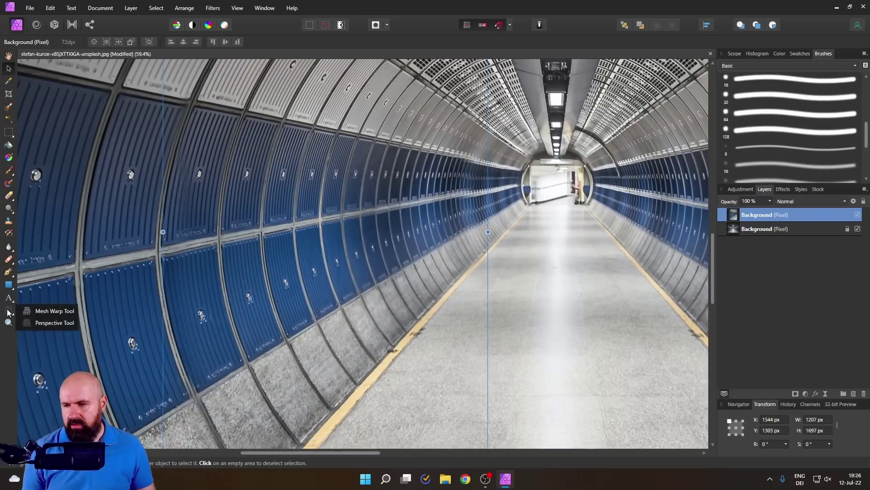
left_click(45, 323)
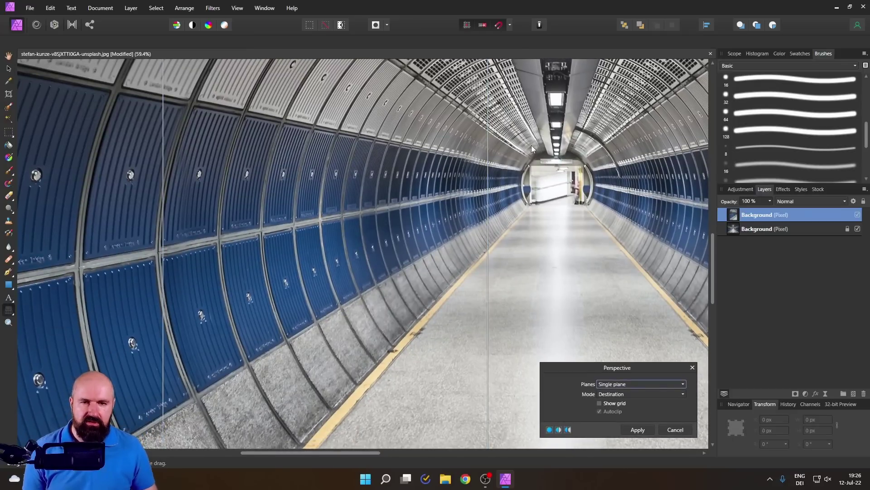
Stretch the copy's lower corner to match the left wall and apply the perspective warp.
scroll(532, 149, "up", 1, "ctrl")
scroll(499, 132, "up", 1, "ctrl")
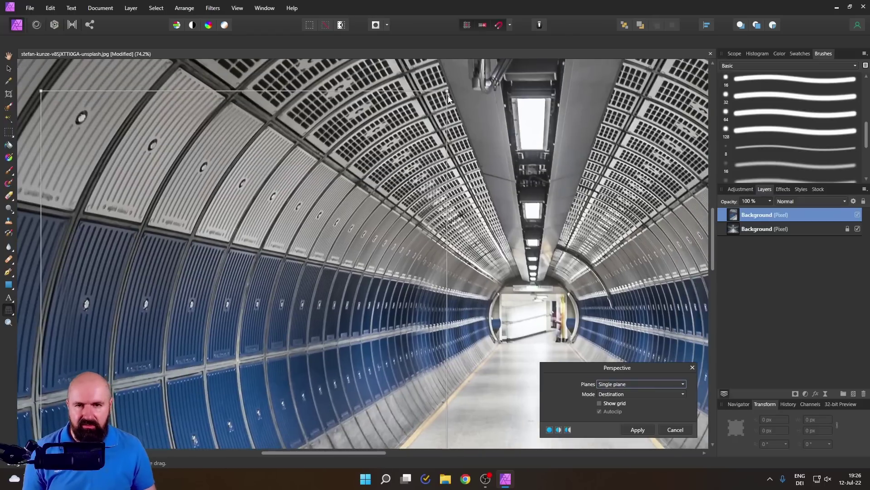
scroll(504, 227, "down", 1)
scroll(512, 164, "down", 4)
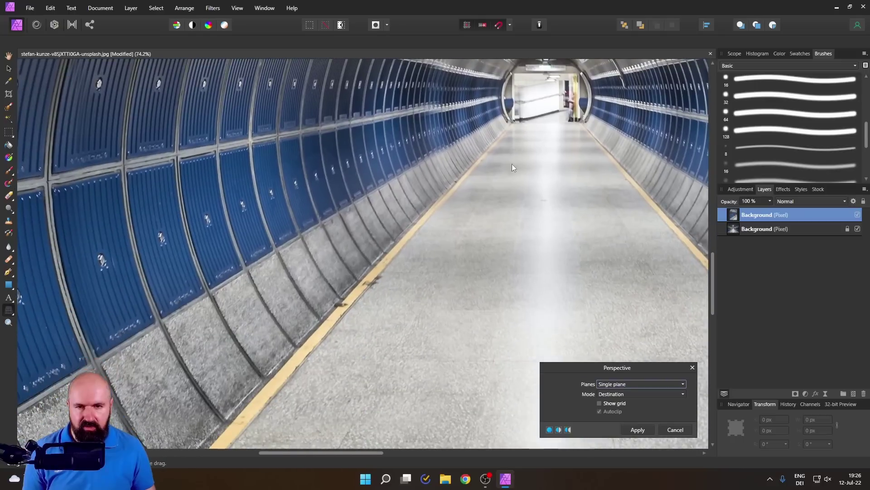
scroll(462, 218, "down", 2)
scroll(508, 205, "down", 2)
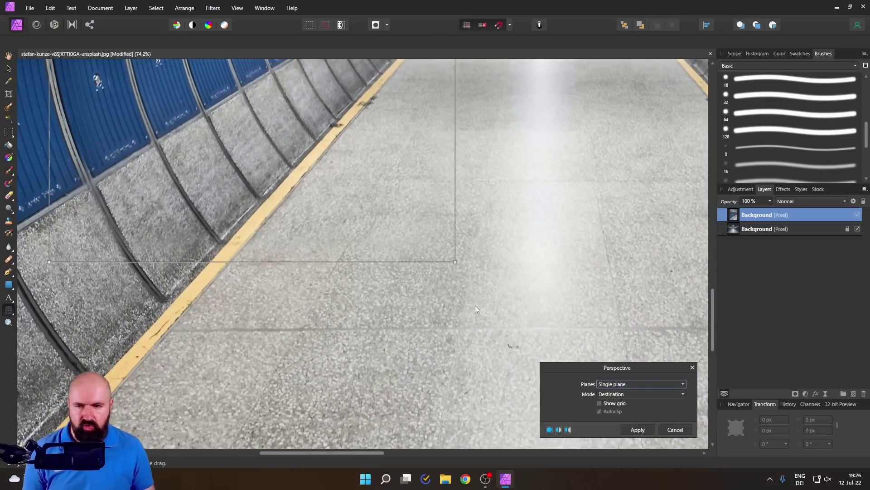
scroll(467, 267, "up", 3)
scroll(469, 317, "down", 1, "ctrl")
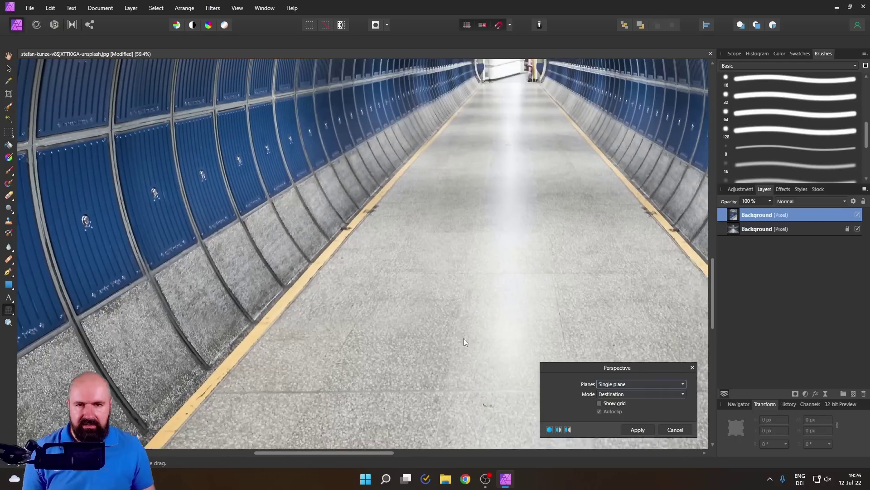
scroll(464, 339, "up", 1)
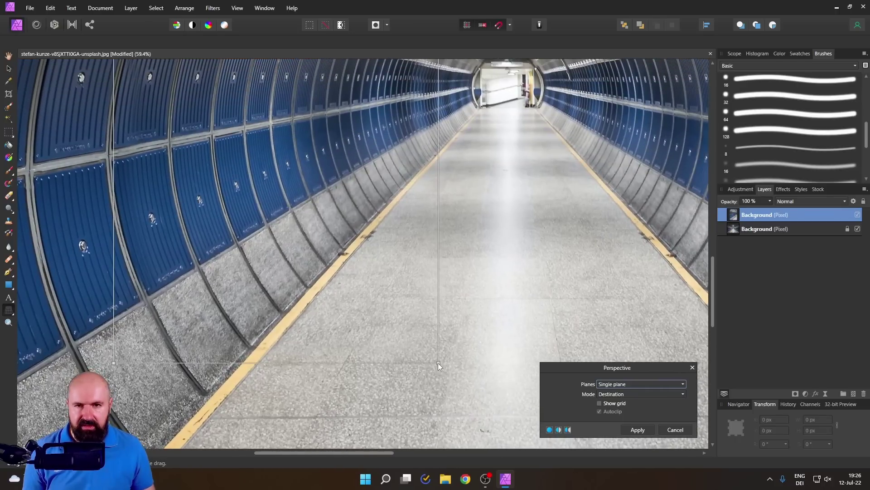
left_click_drag(439, 366, 433, 369)
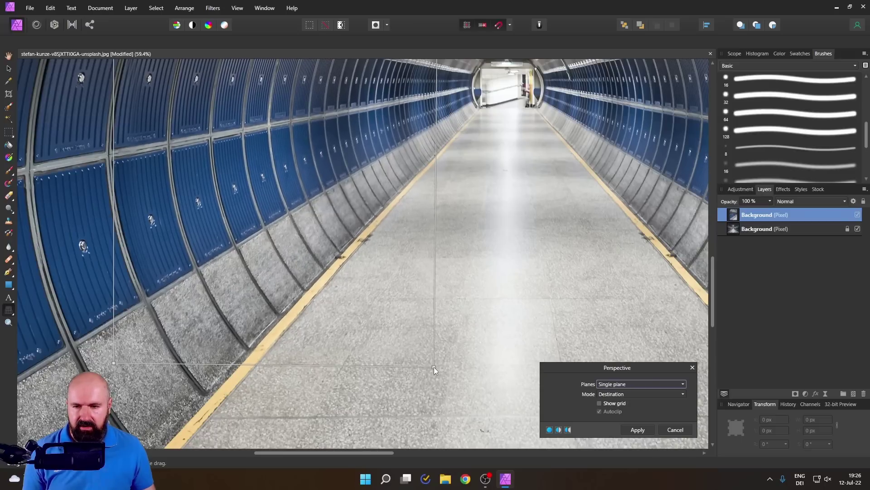
scroll(349, 162, "left", 2)
scroll(349, 162, "left", 3)
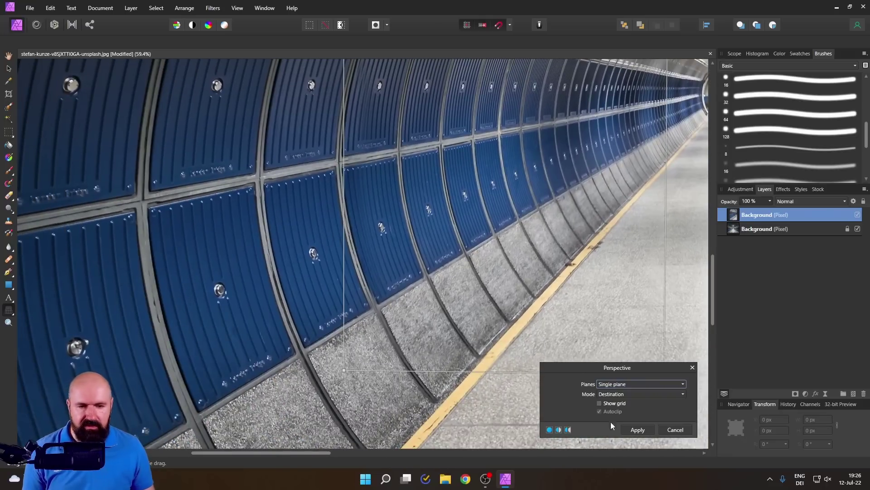
left_click(638, 429)
left_click(296, 235)
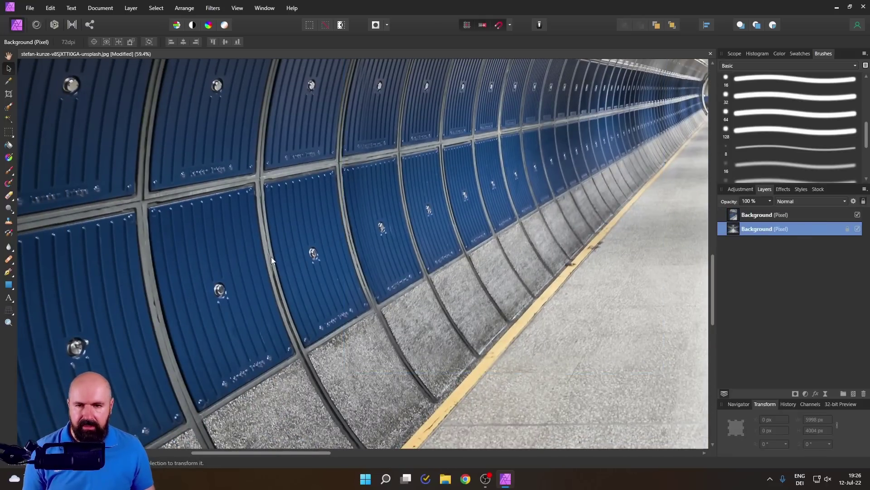
scroll(474, 267, "down", 2)
scroll(474, 267, "down", 1)
scroll(473, 268, "down", 2)
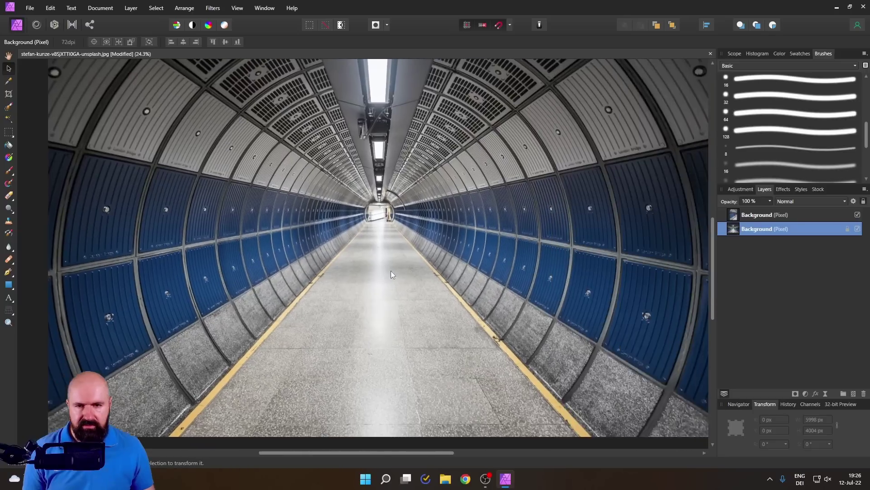
left_click(858, 214)
left_click(858, 215)
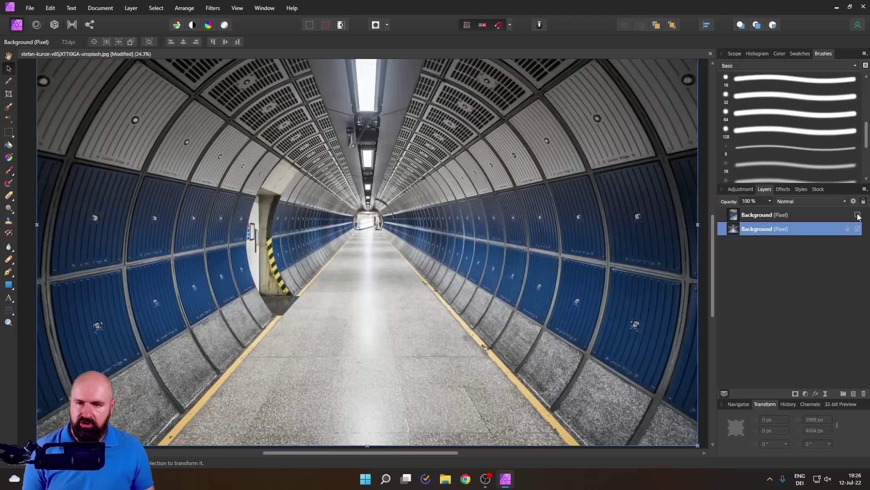
left_click(858, 215)
left_click(857, 215)
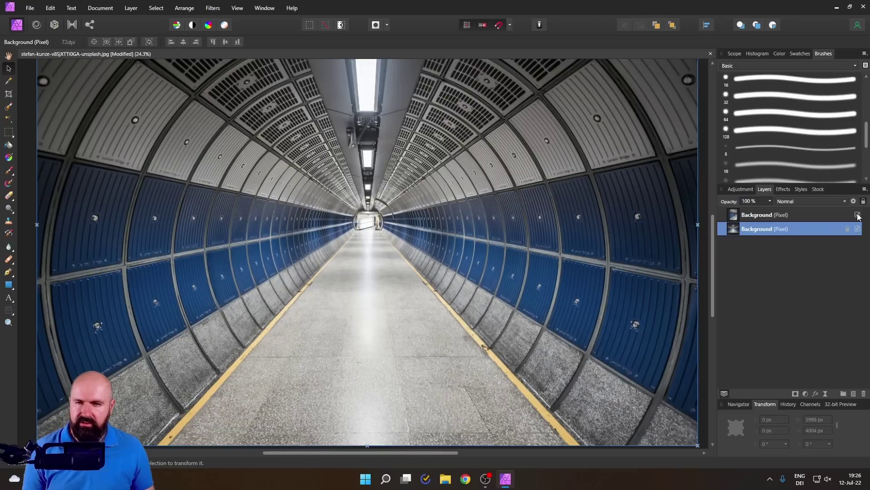
left_click(858, 215)
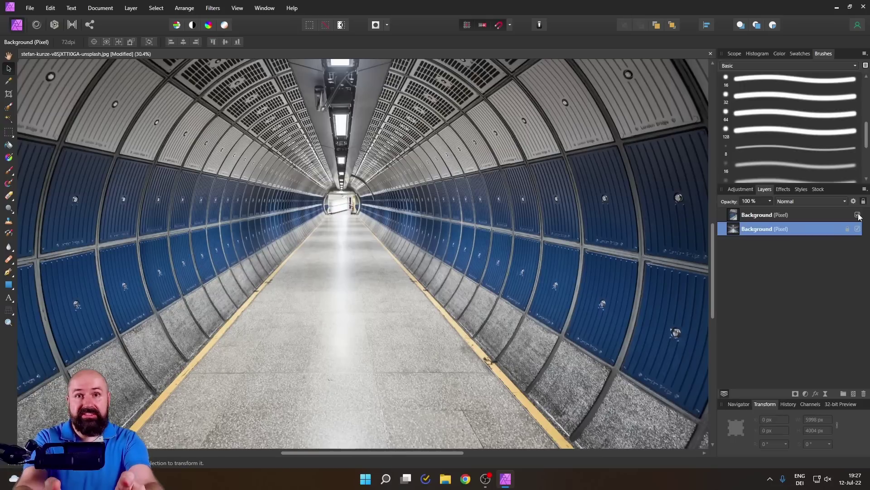